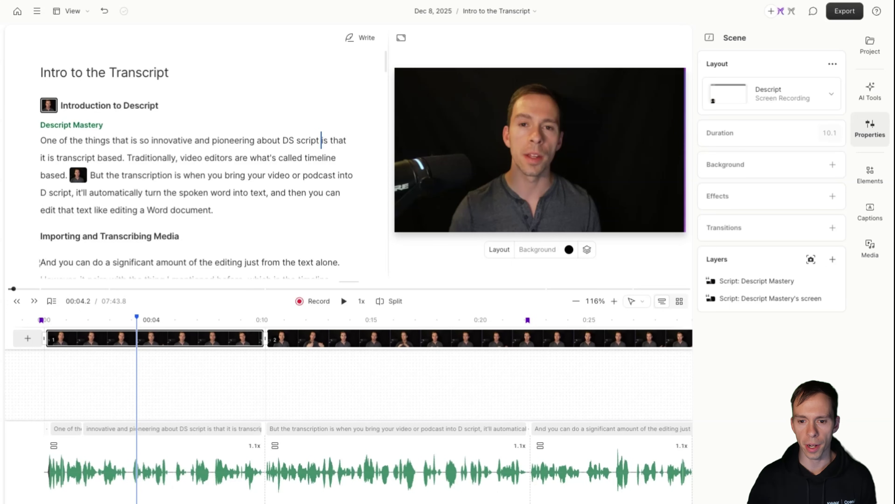
pyautogui.click(127, 391)
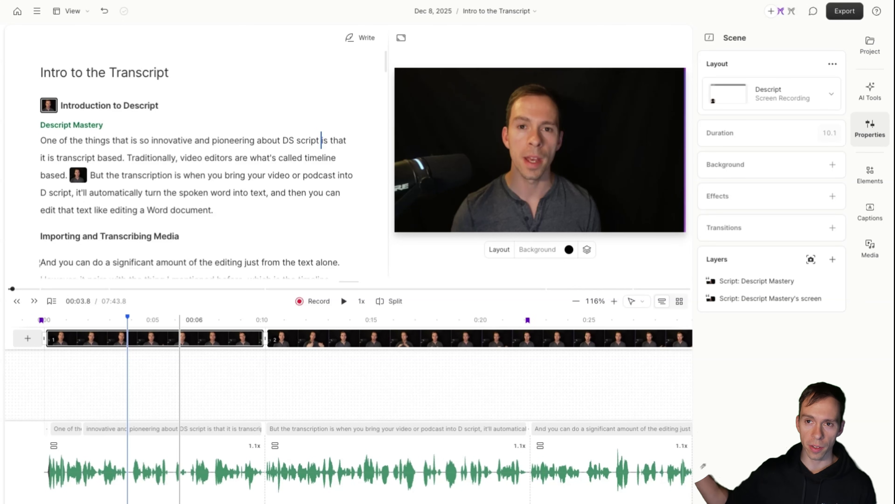
pyautogui.click(124, 384)
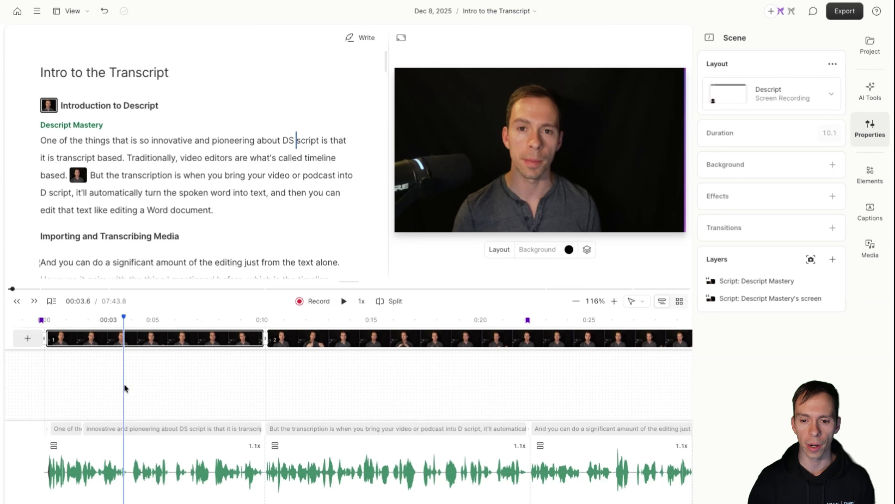
pyautogui.click(121, 390)
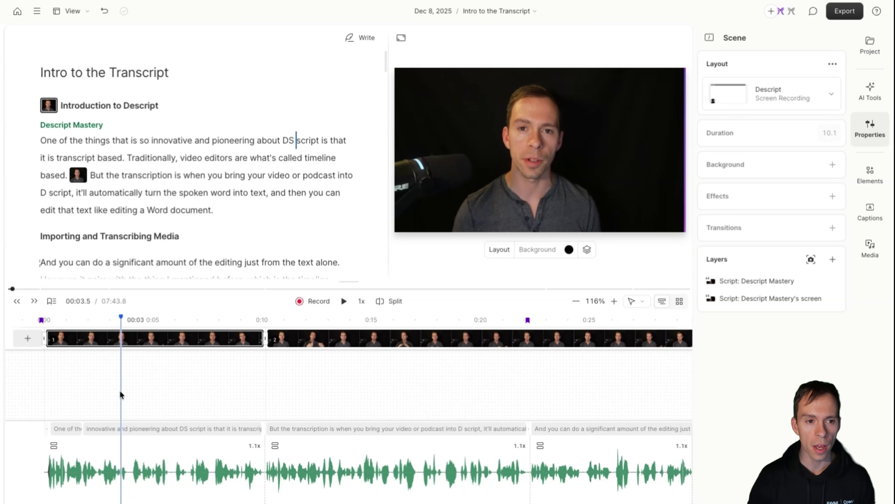
pyautogui.click(128, 391)
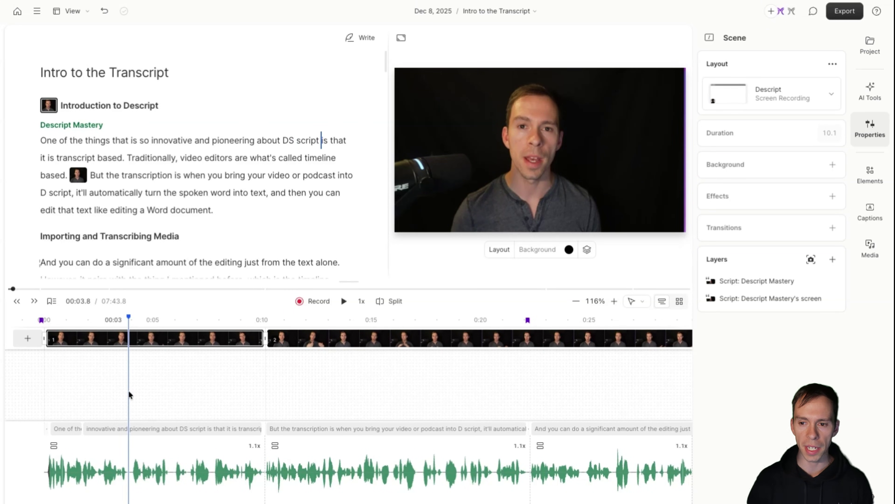
pyautogui.click(98, 386)
pyautogui.click(158, 400)
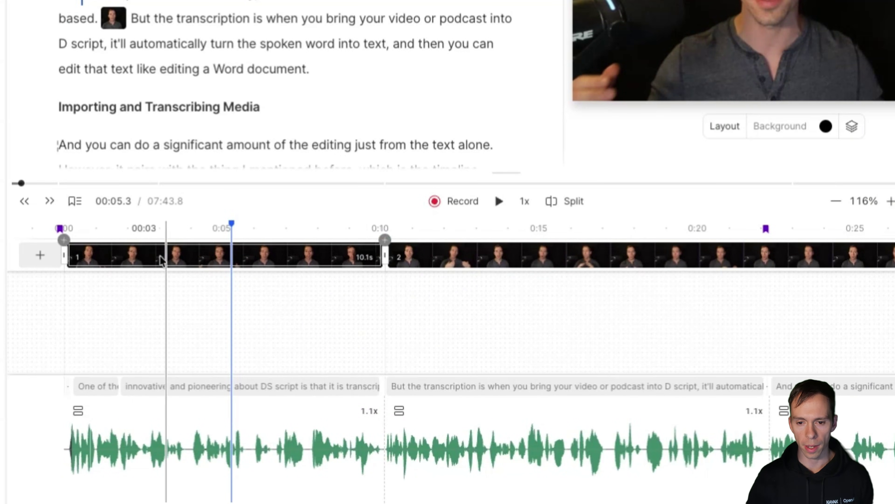
pyautogui.click(114, 316)
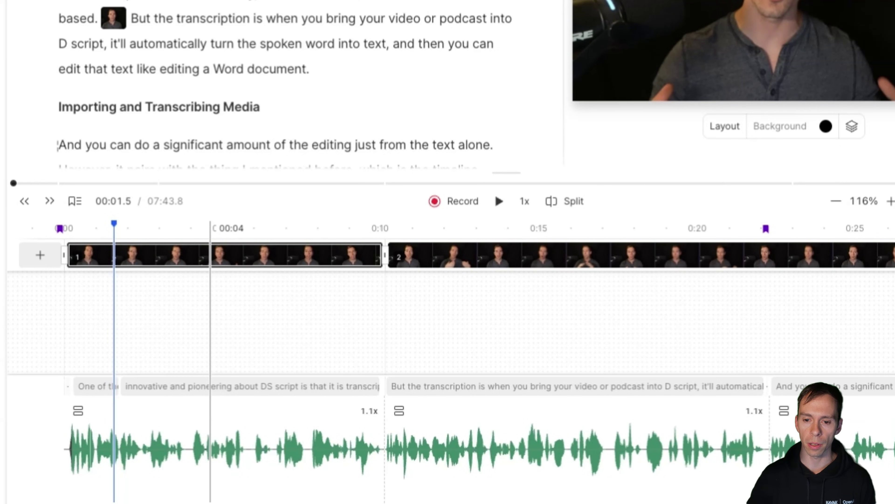
pyautogui.click(211, 317)
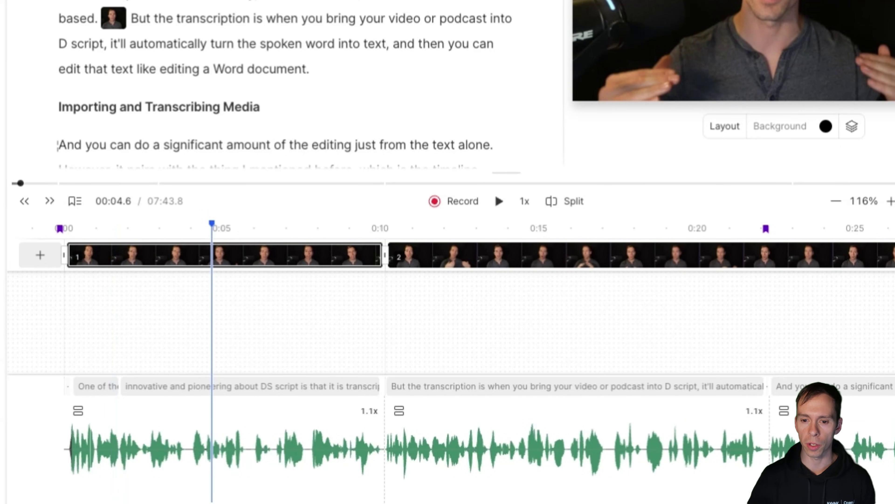
pyautogui.click(158, 330)
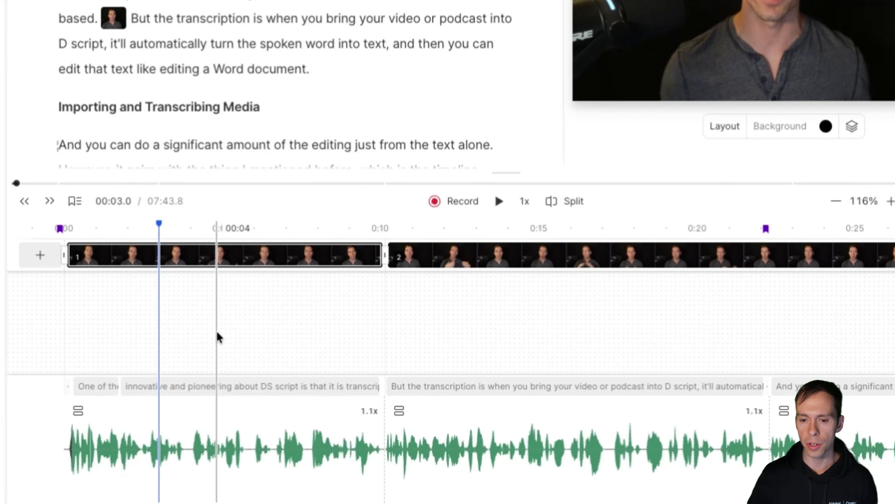
pyautogui.click(234, 333)
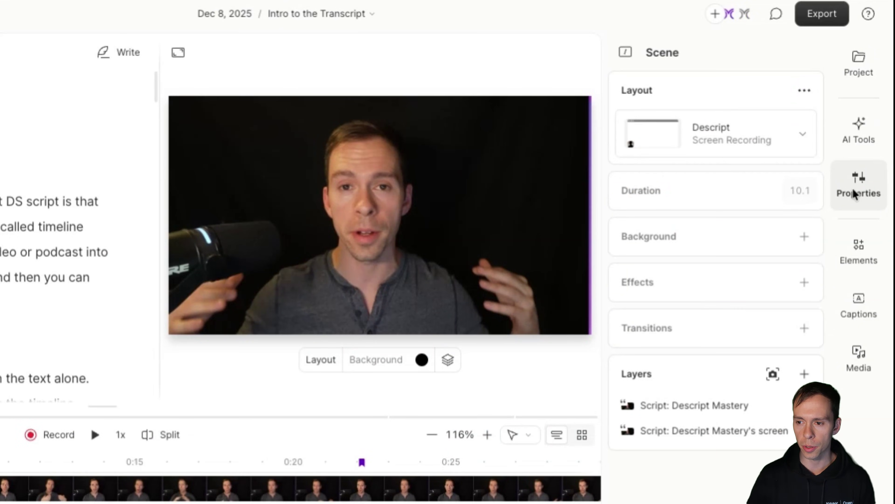
# - Apply the Default Intro layout from the DM - Black & White pack to the first scene and select its title and subtitle
pyautogui.click(854, 189)
pyautogui.click(852, 187)
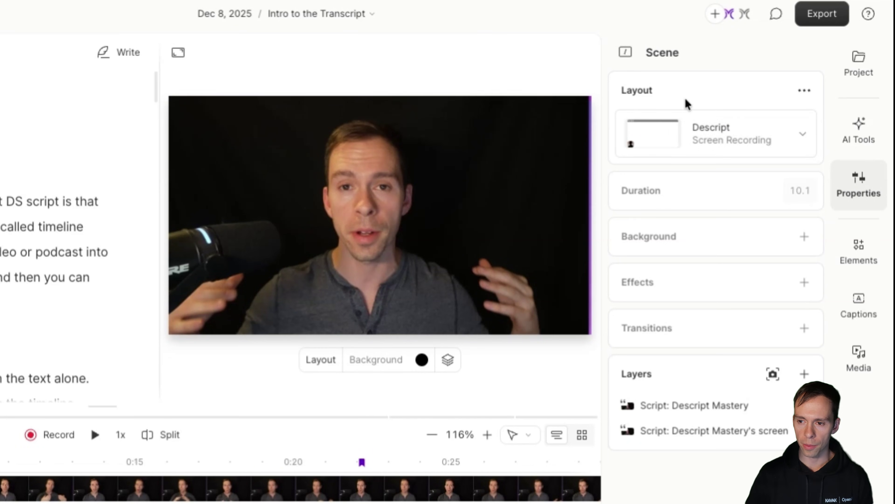
pyautogui.click(733, 135)
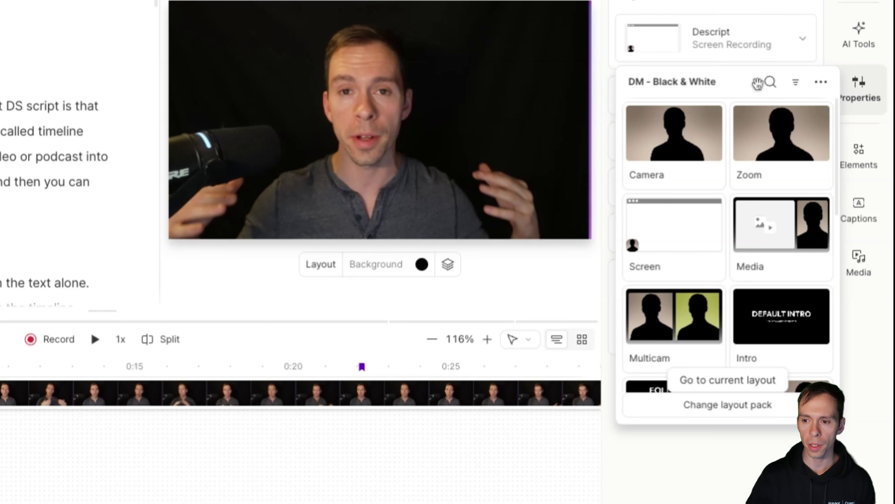
pyautogui.scroll(-3, 758, 304)
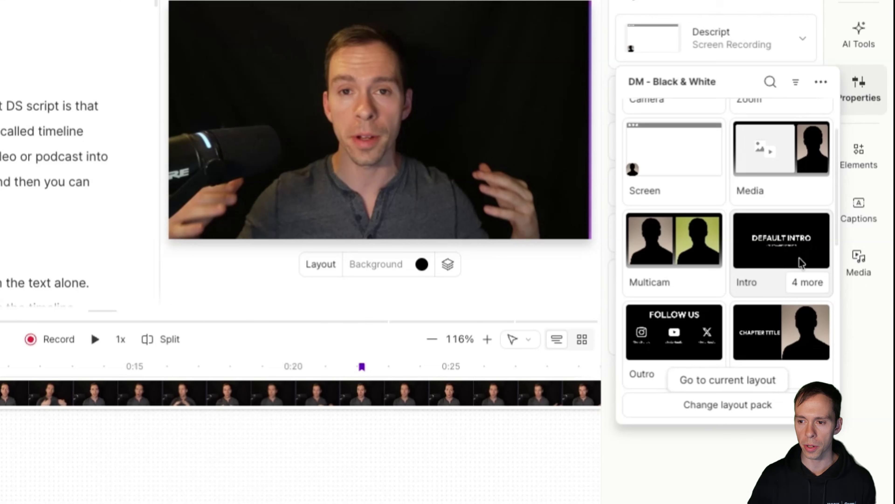
pyautogui.click(783, 253)
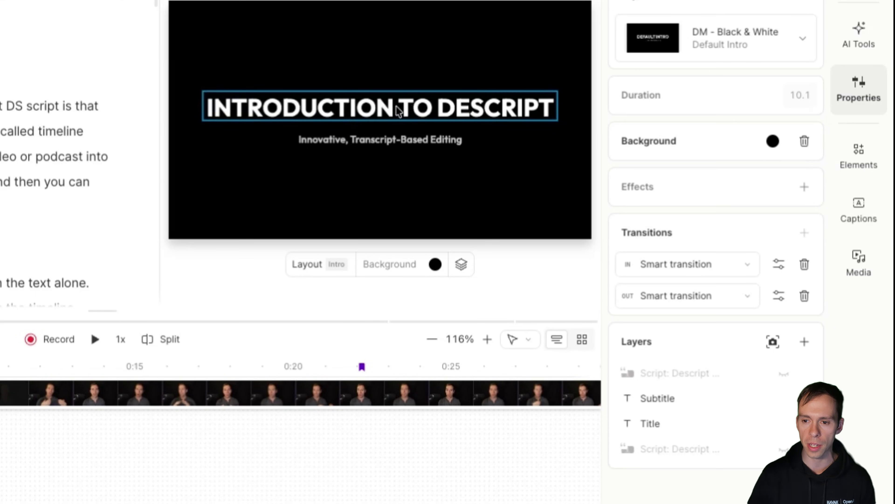
pyautogui.click(257, 118)
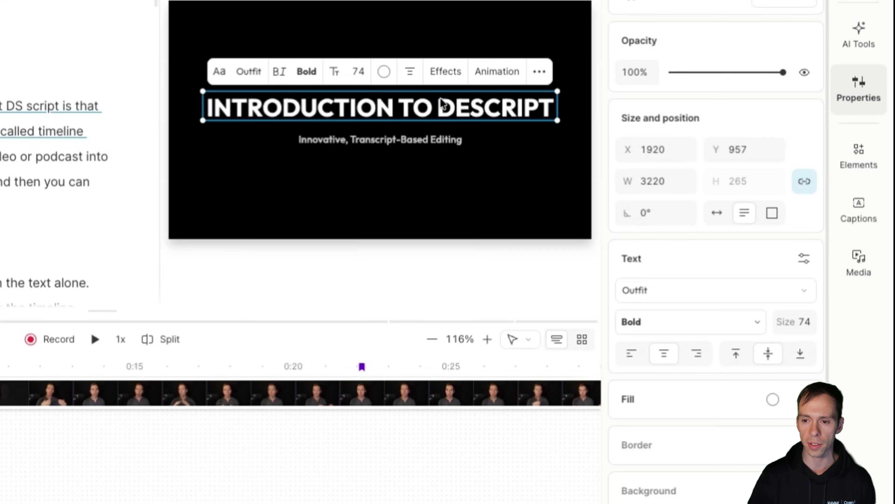
pyautogui.click(436, 144)
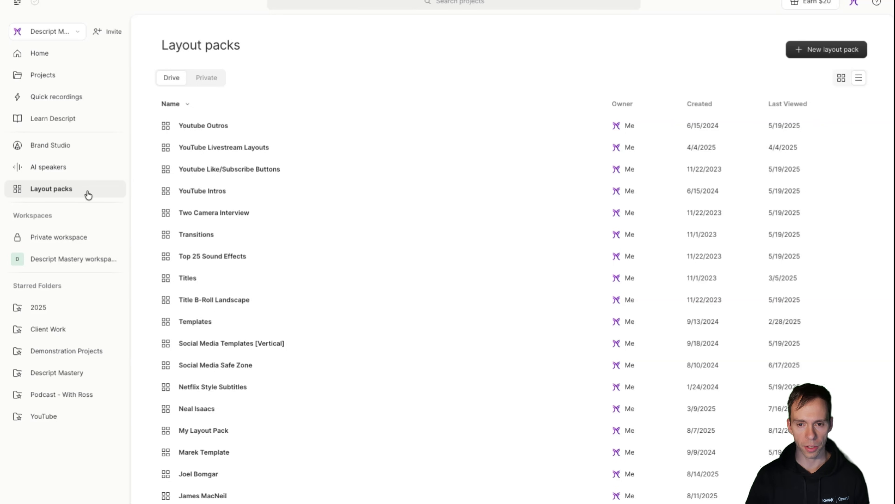
# - Start a new layout pack by remixing a gallery pack, review the available bases, and keep Descript as the base
pyautogui.click(820, 54)
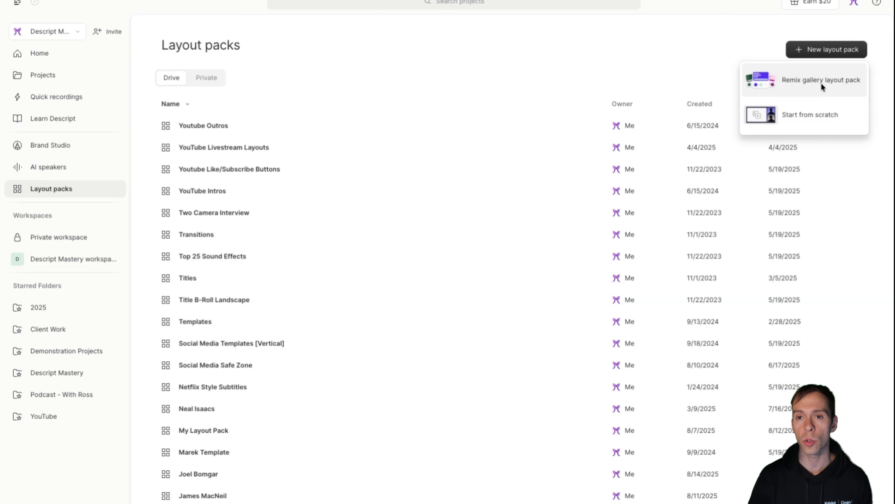
pyautogui.click(799, 82)
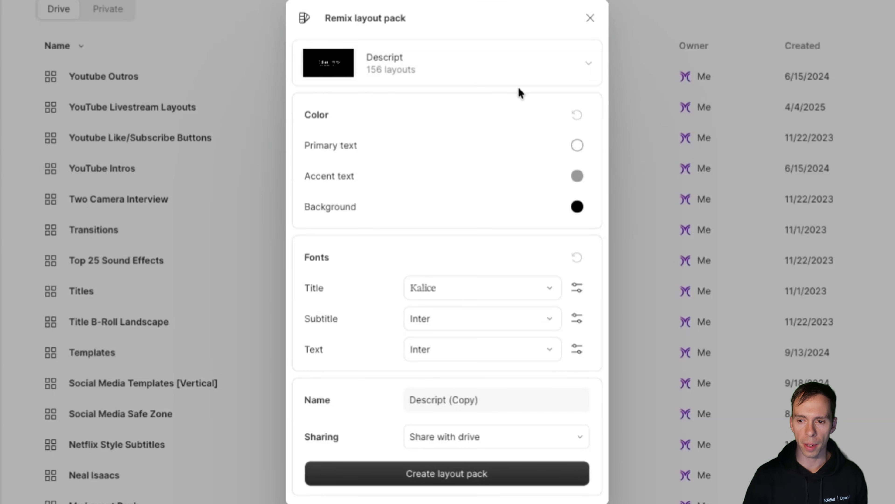
pyautogui.click(496, 72)
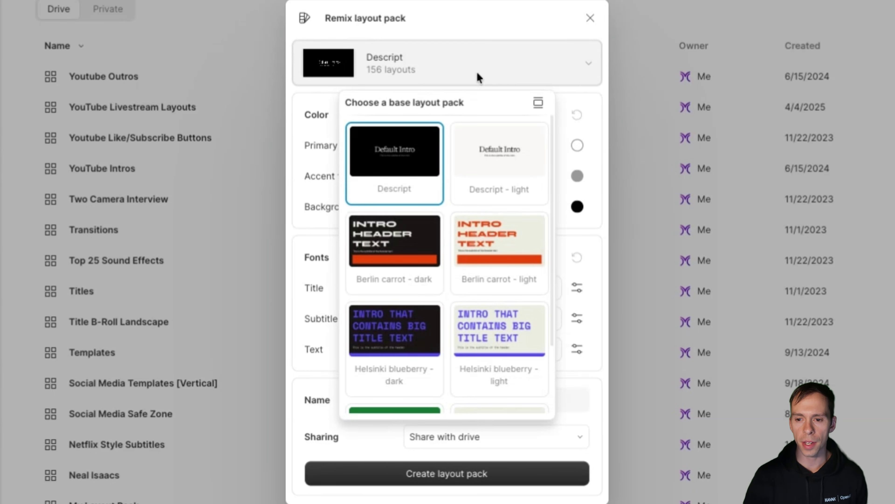
pyautogui.click(417, 182)
pyautogui.click(411, 51)
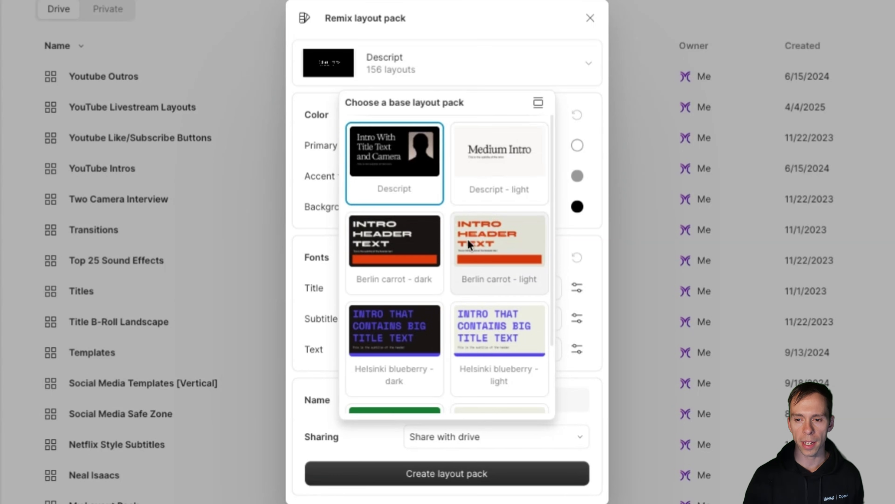
pyautogui.scroll(-3, 467, 239)
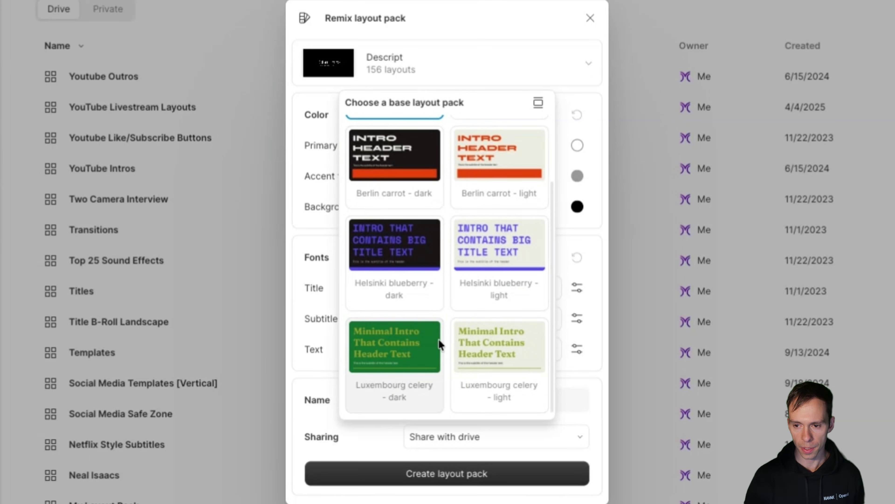
pyautogui.scroll(3, 441, 291)
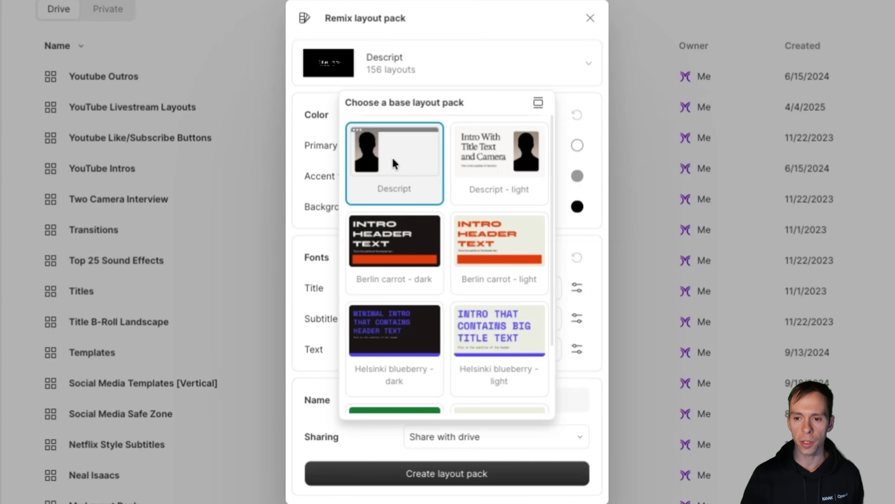
pyautogui.click(393, 154)
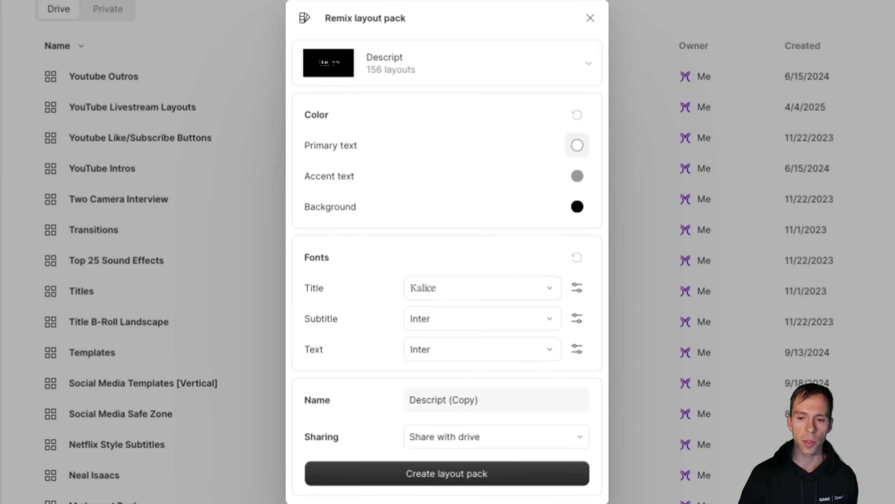
# - Try the blue 285386 as the pack's primary text color and set it back to white
pyautogui.click(577, 145)
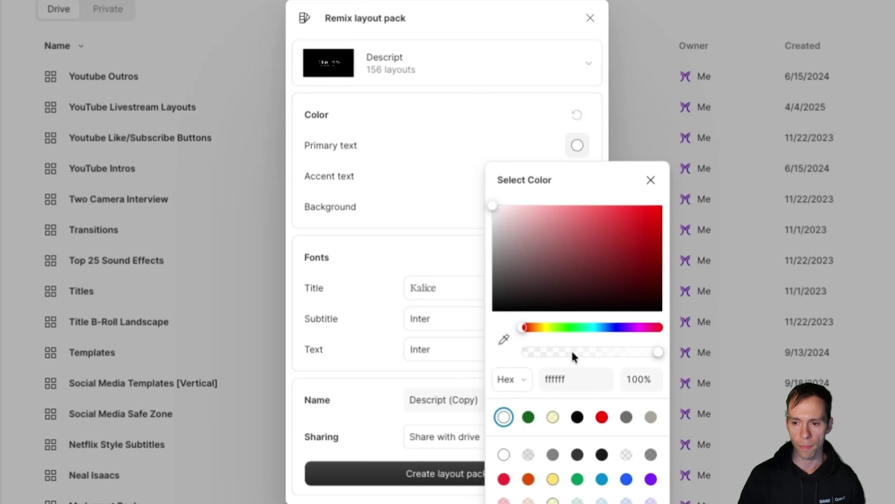
pyautogui.moveTo(534, 236); pyautogui.dragTo(611, 255)
pyautogui.moveTo(538, 328); pyautogui.dragTo(605, 327)
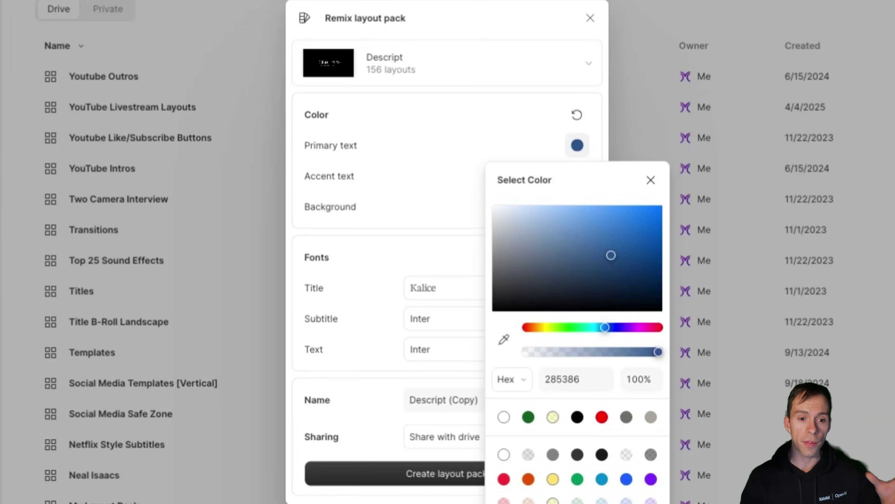
pyautogui.click(589, 377)
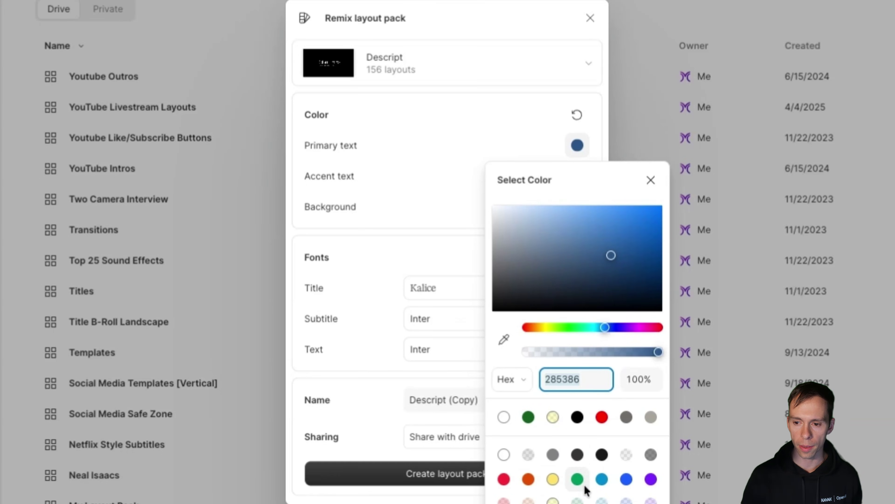
pyautogui.click(503, 417)
pyautogui.click(390, 163)
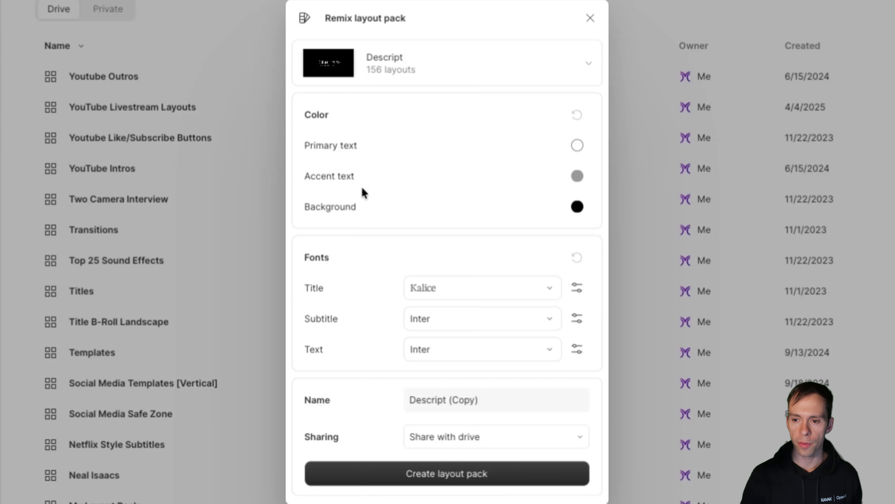
# - Set the pack's accent text color to light gray c7c7c7 and its background color to purple 7b24ff
pyautogui.click(578, 177)
pyautogui.click(508, 281)
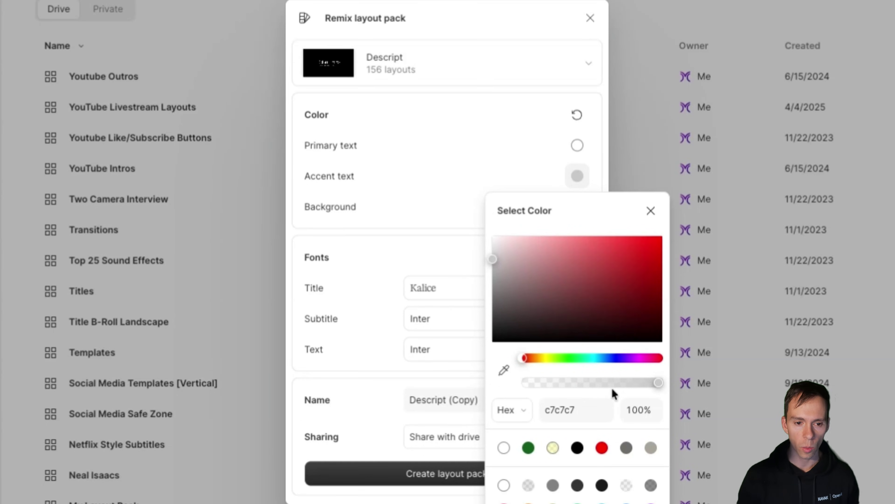
pyautogui.click(412, 215)
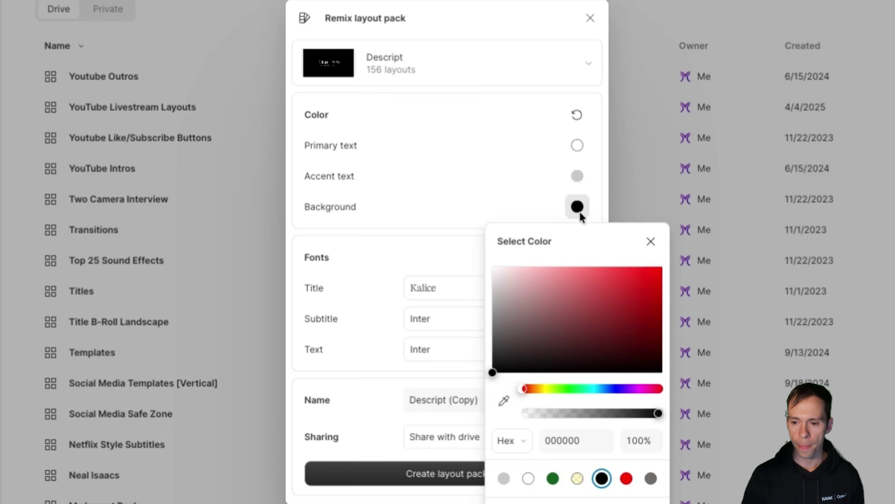
pyautogui.write('7b24ff')
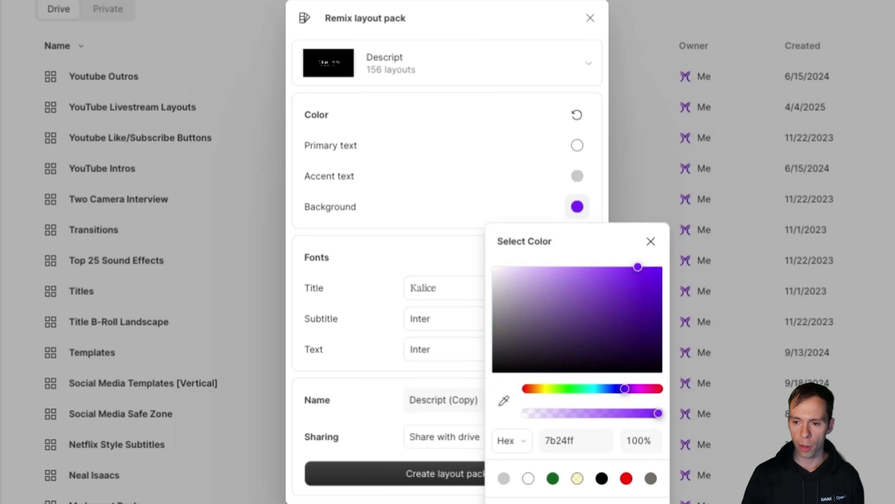
pyautogui.click(395, 168)
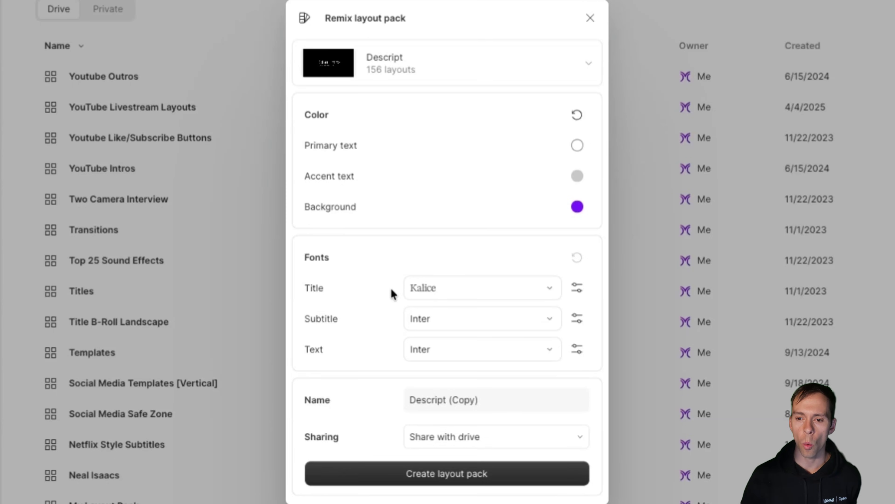
# - Browse the available fonts and set the layout pack's title font to Urbanist
pyautogui.click(479, 288)
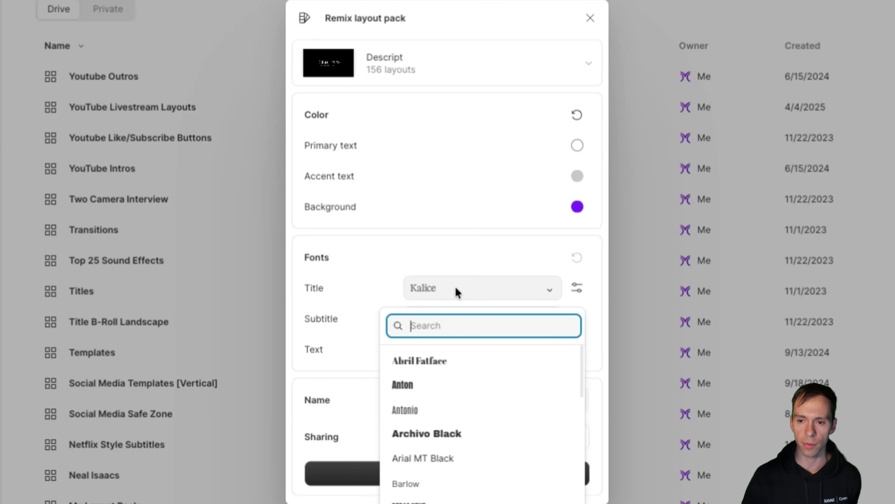
pyautogui.scroll(-10, 464, 455)
pyautogui.scroll(-3, 464, 461)
pyautogui.scroll(15, 464, 460)
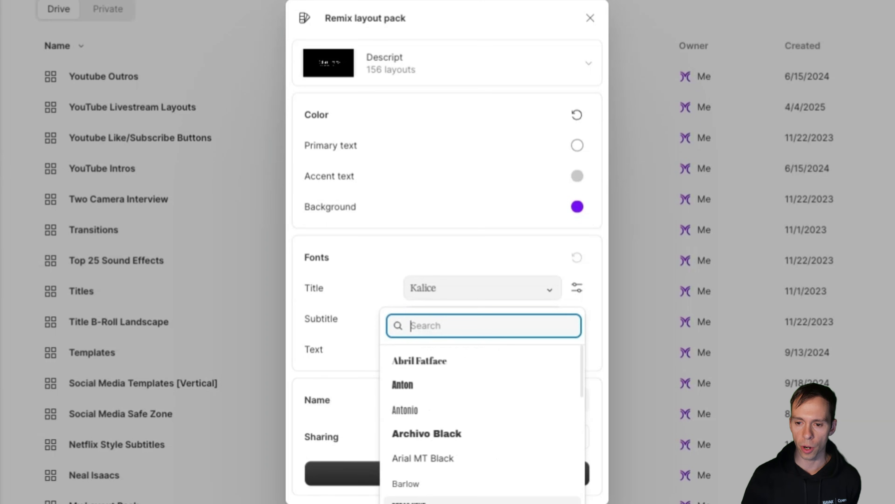
pyautogui.scroll(-20, 482, 423)
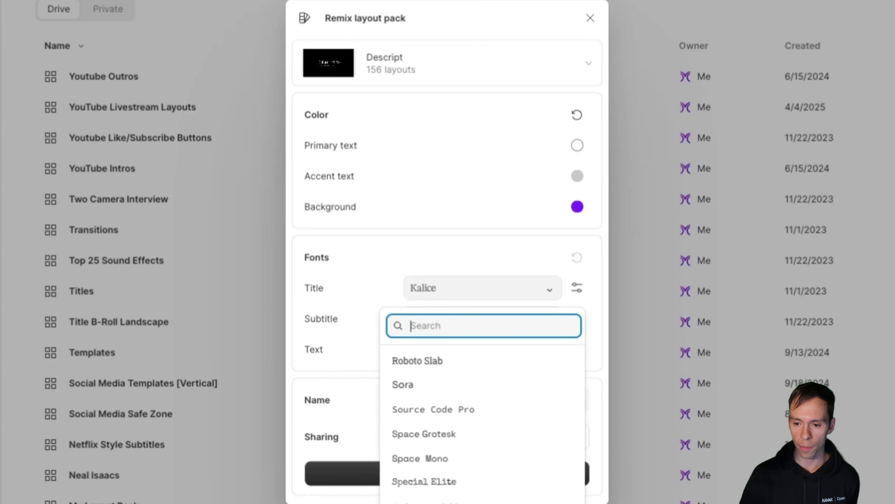
pyautogui.click(572, 372)
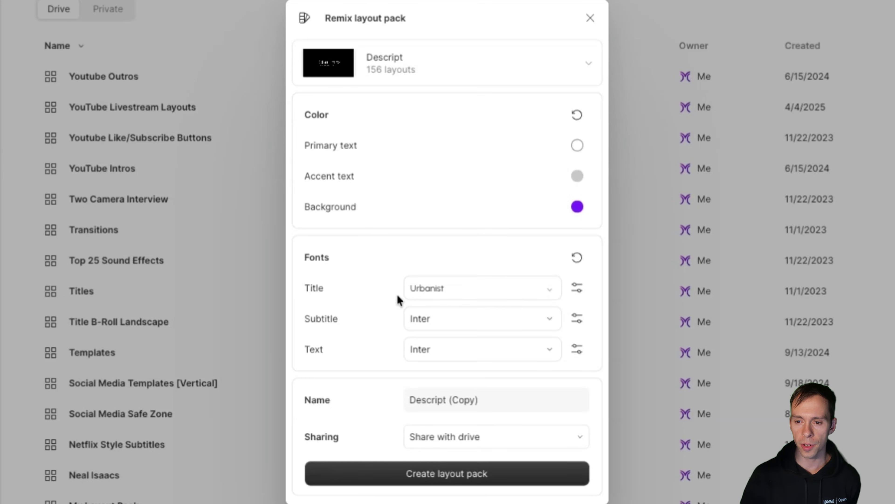
# - Set the title font's weight to Black, keeping Urbanist and the standard mixed-case capitalization
pyautogui.click(579, 291)
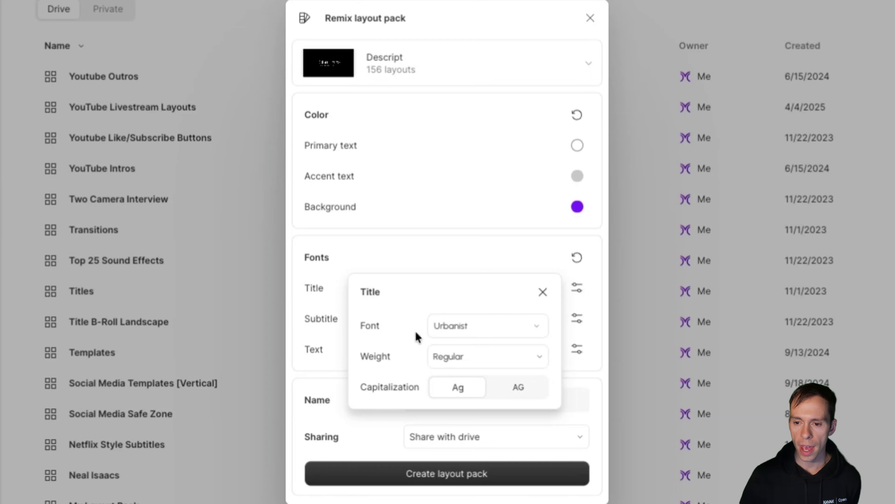
pyautogui.click(460, 325)
pyautogui.click(460, 325)
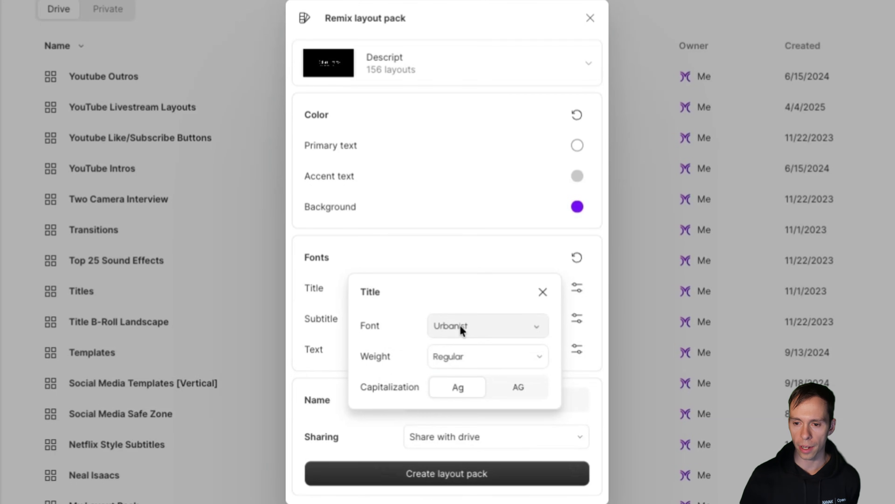
pyautogui.click(461, 357)
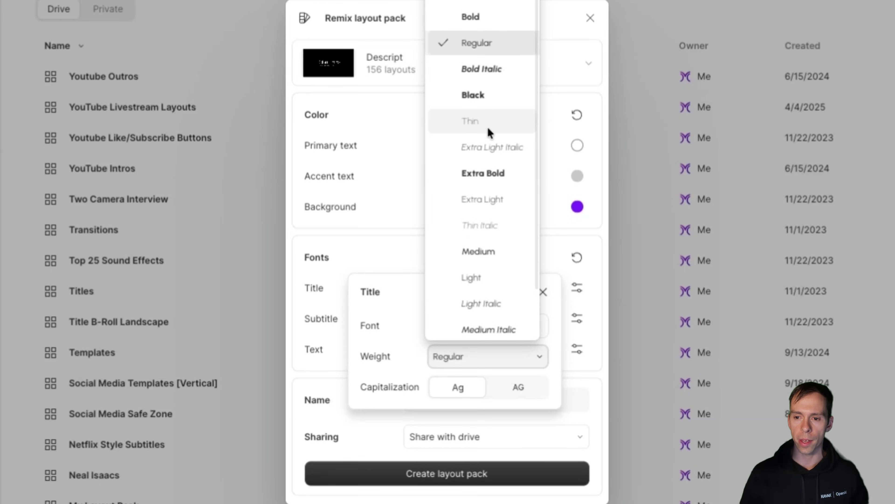
pyautogui.click(487, 101)
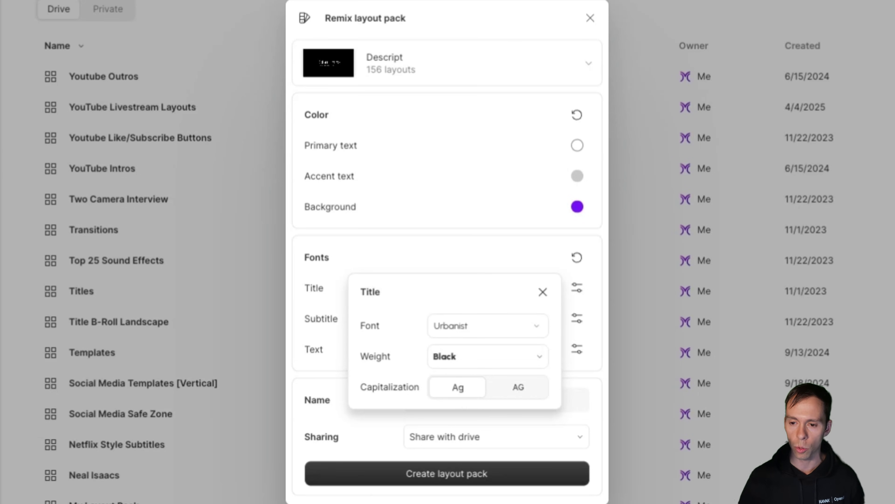
pyautogui.click(518, 394)
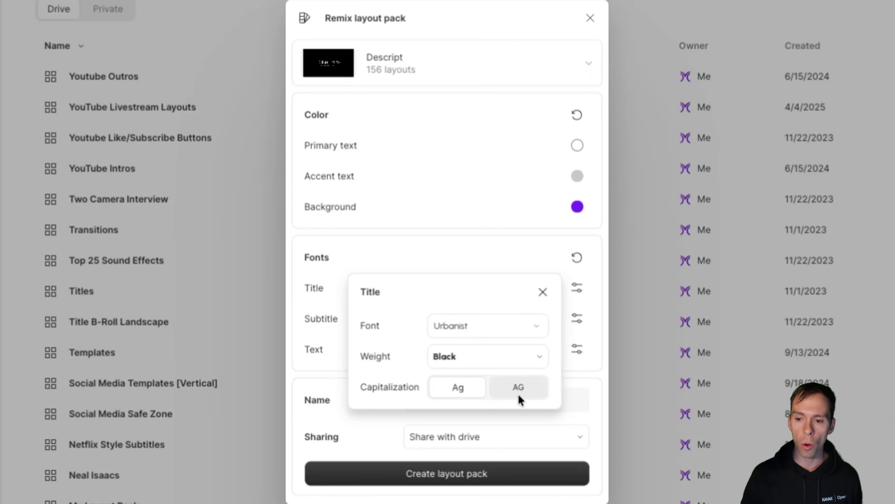
pyautogui.click(471, 390)
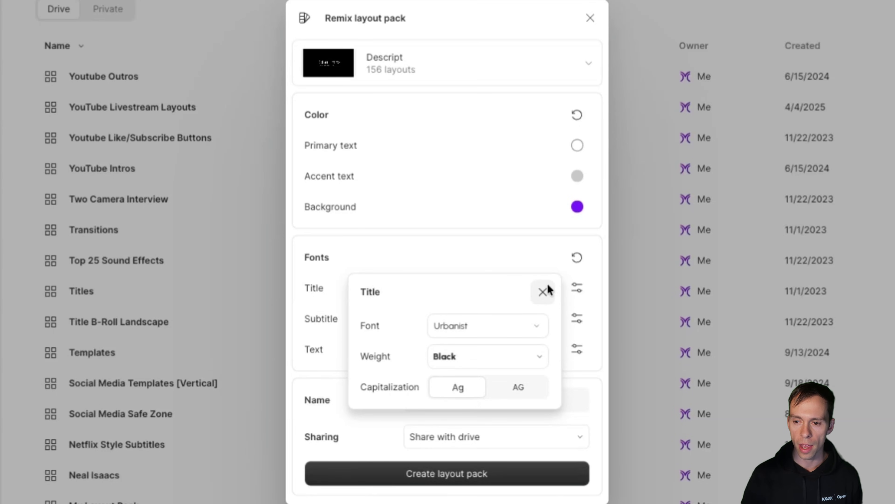
pyautogui.click(542, 293)
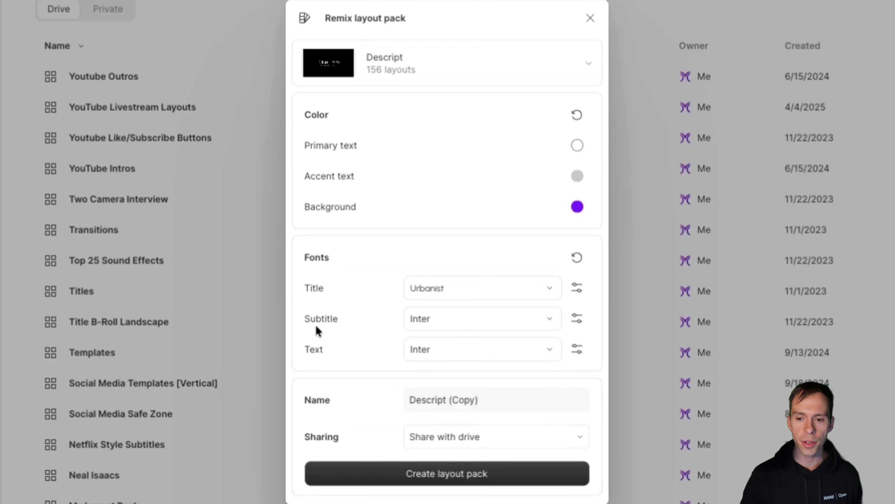
# - Set the layout pack's subtitle font to Cabins with Semi Bold weight and mixed-case capitalization
pyautogui.click(444, 324)
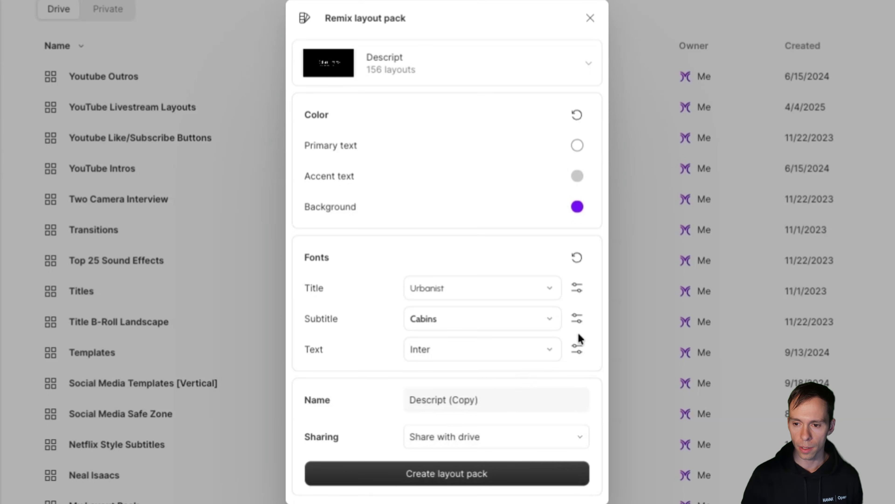
pyautogui.click(577, 318)
pyautogui.click(516, 385)
pyautogui.click(463, 395)
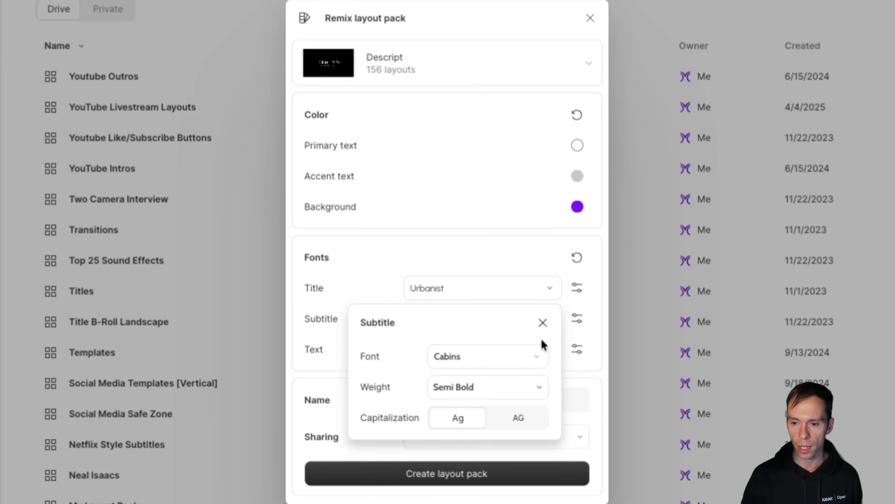
pyautogui.click(543, 322)
# - Keep Inter as the pack's text font and set its weight to Medium
pyautogui.click(441, 356)
pyautogui.click(435, 355)
pyautogui.click(576, 351)
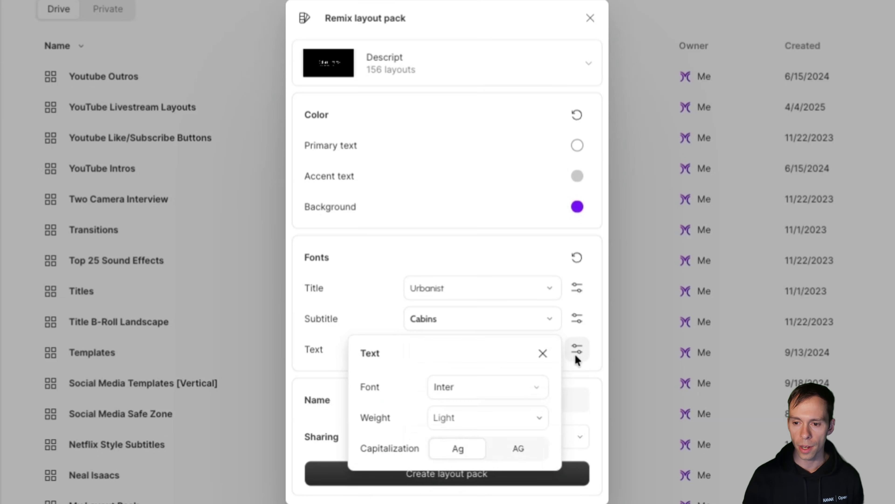
pyautogui.click(473, 417)
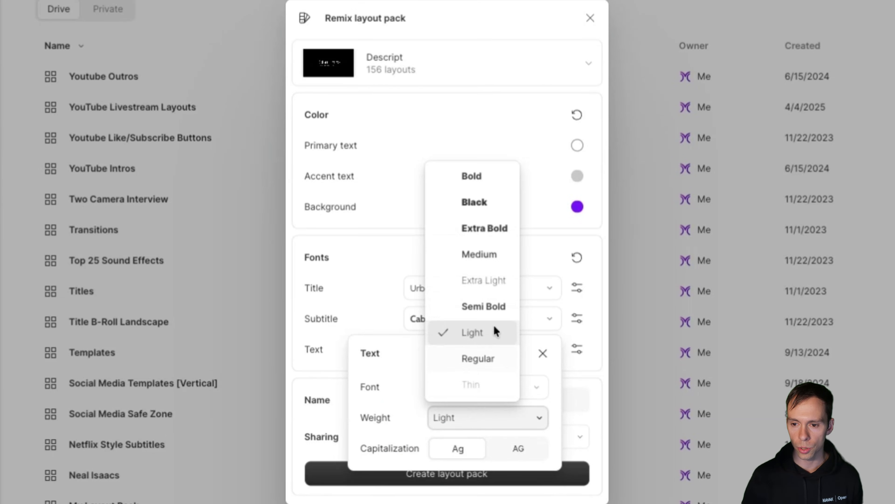
pyautogui.click(490, 255)
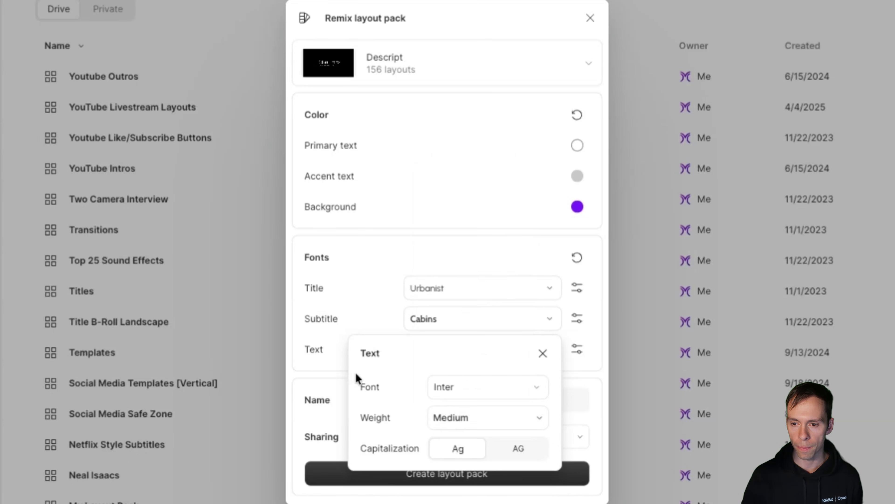
pyautogui.click(542, 353)
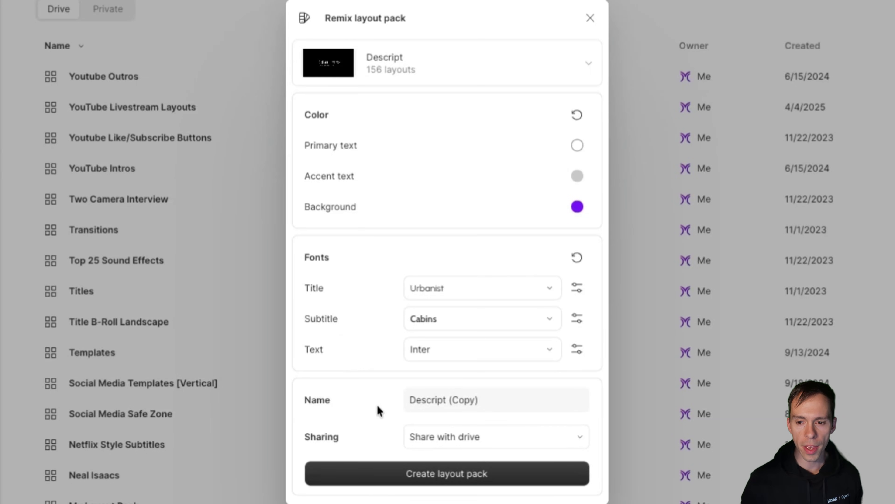
# - Name the new layout pack Layout Tutorial Demo
pyautogui.click(423, 402)
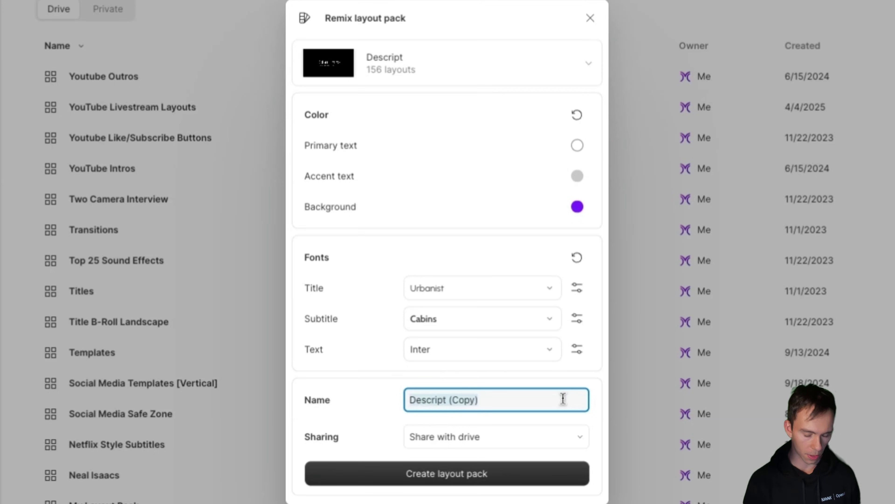
pyautogui.write('Layout Tutorial Demo')
pyautogui.scroll(-3, 571, 388)
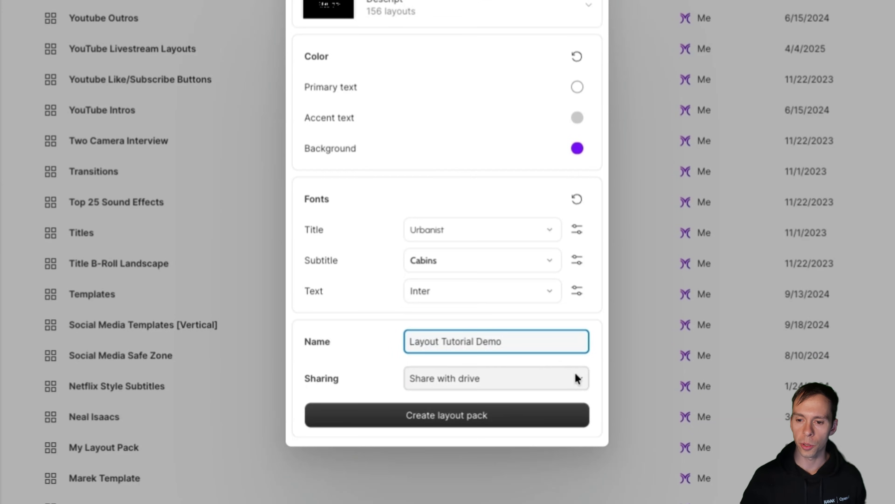
pyautogui.click(376, 341)
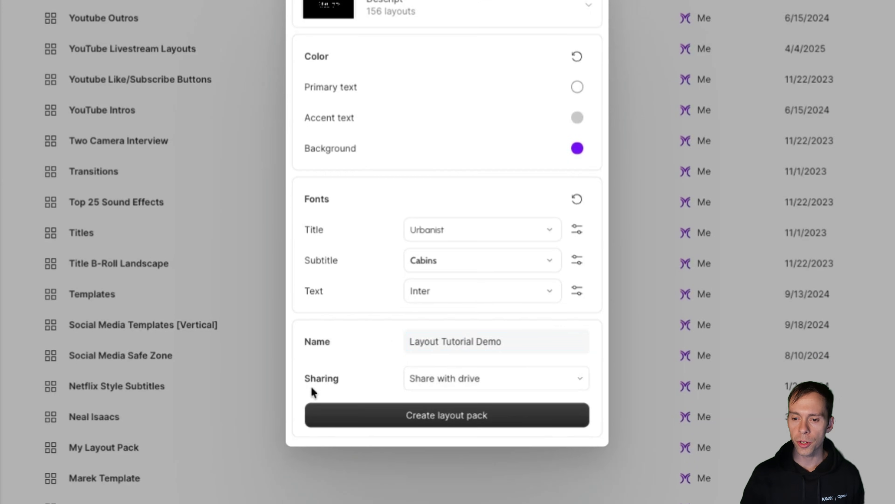
# - Set the pack's sharing to Share publicly and create the layout pack
pyautogui.click(441, 382)
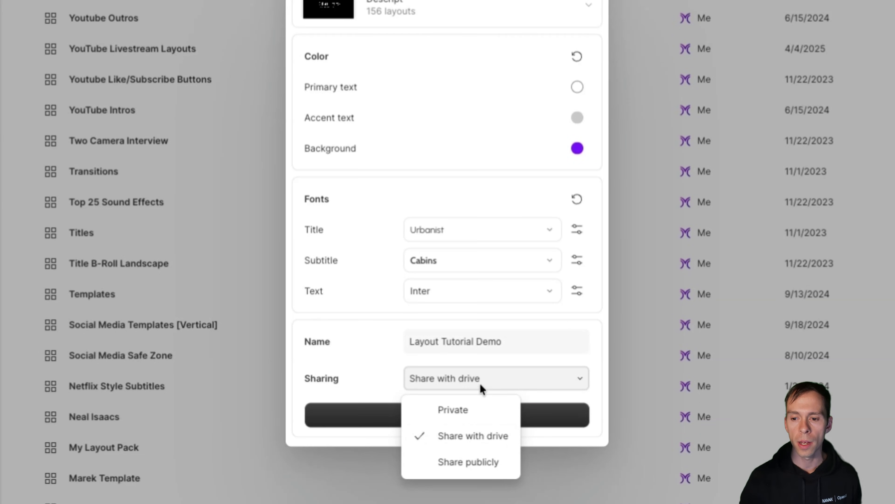
pyautogui.click(446, 470)
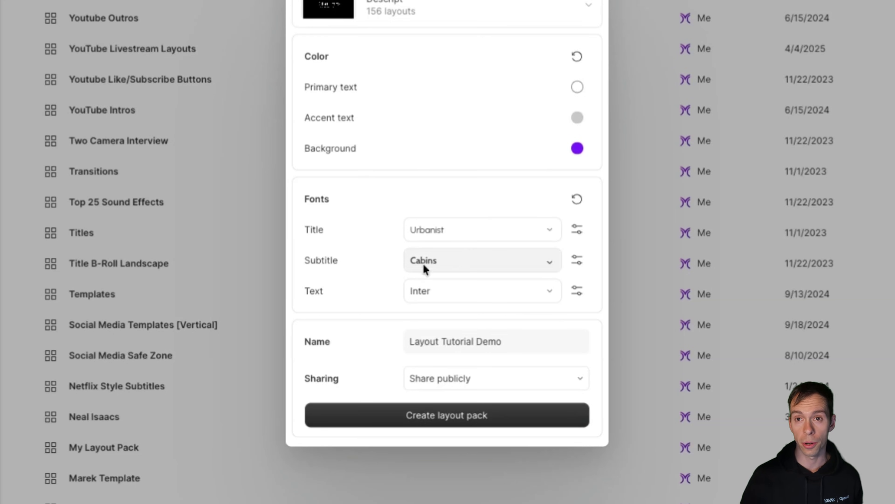
pyautogui.click(398, 393)
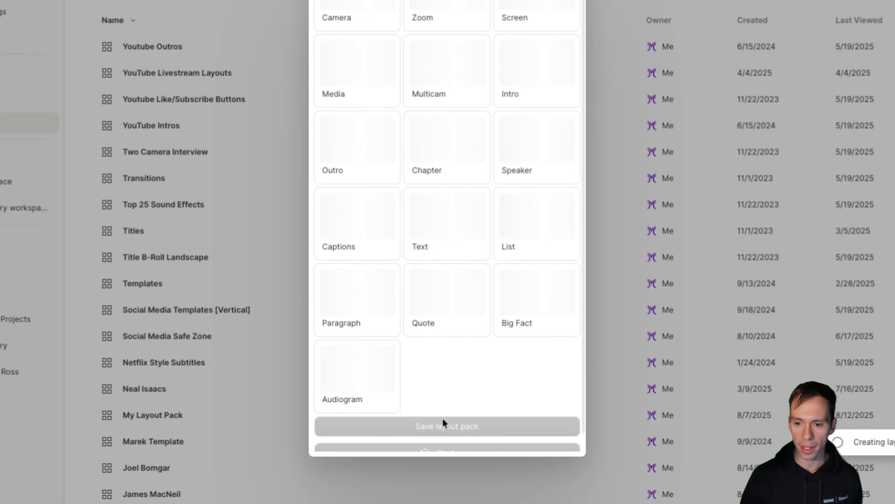
# - Save the generated layout pack and open Layout Tutorial Demo from the layout pack list for editing
pyautogui.scroll(-1, 444, 417)
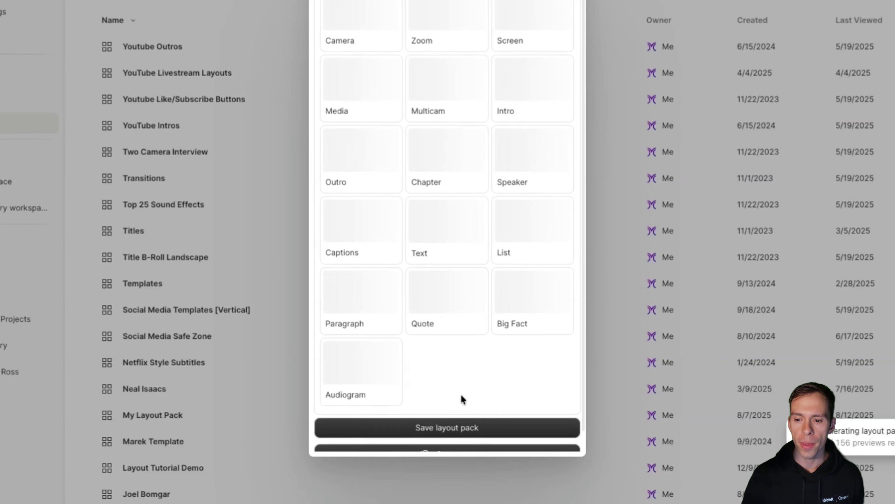
pyautogui.scroll(-1, 461, 395)
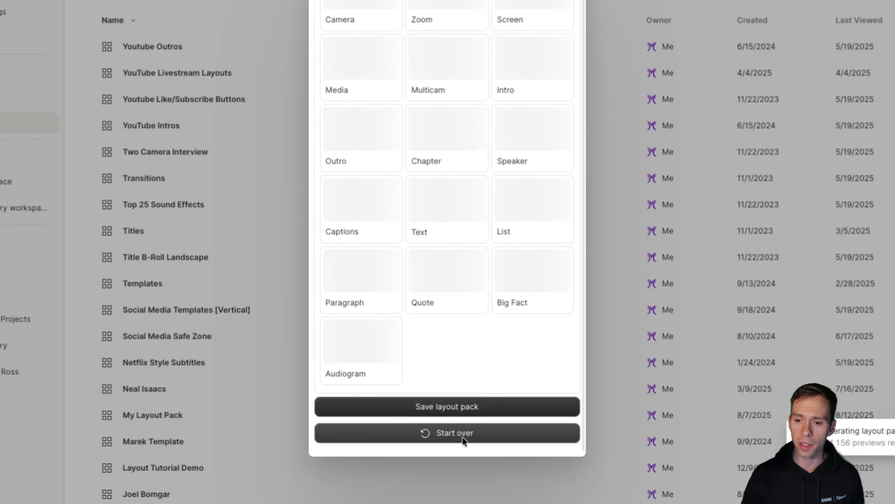
pyautogui.click(452, 409)
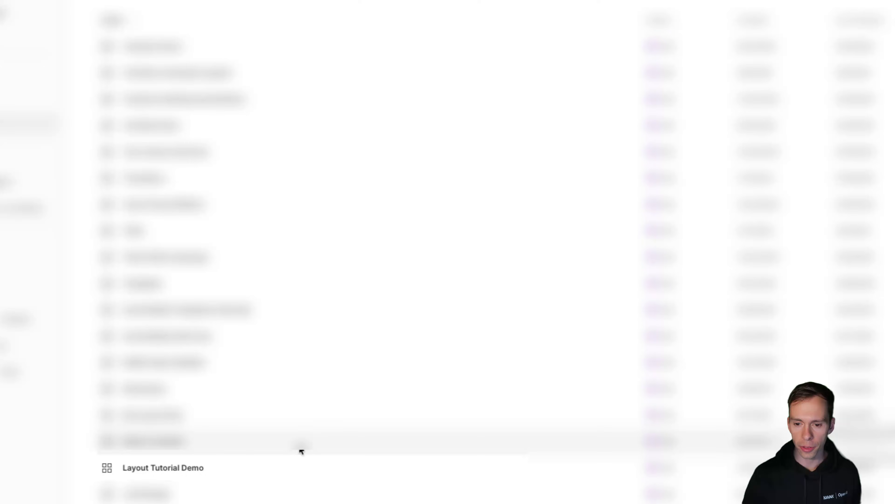
pyautogui.scroll(-1, 297, 445)
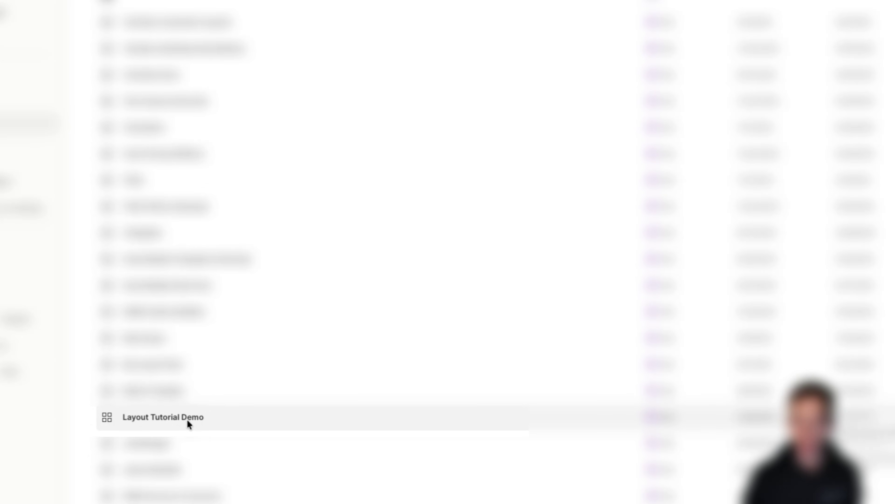
pyautogui.click(180, 419)
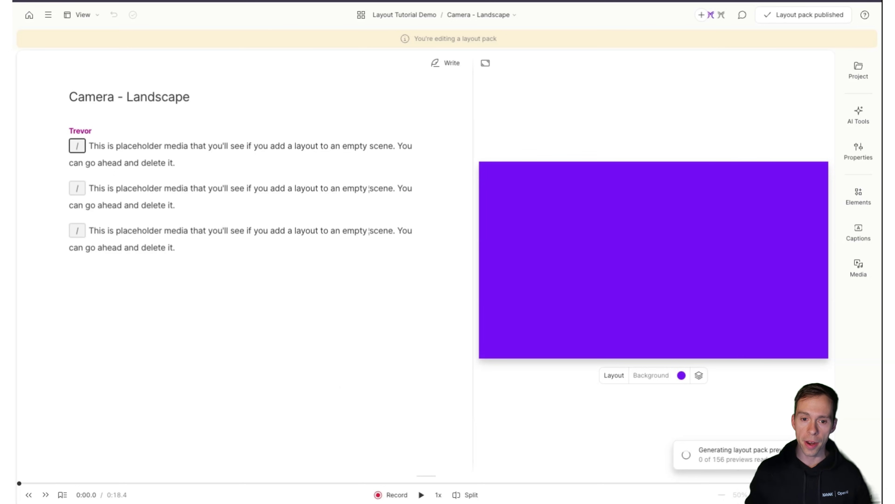
# - Examine the placeholder scenes and the title of the Camera - Landscape composition in the layout pack
pyautogui.click(170, 162)
pyautogui.click(128, 149)
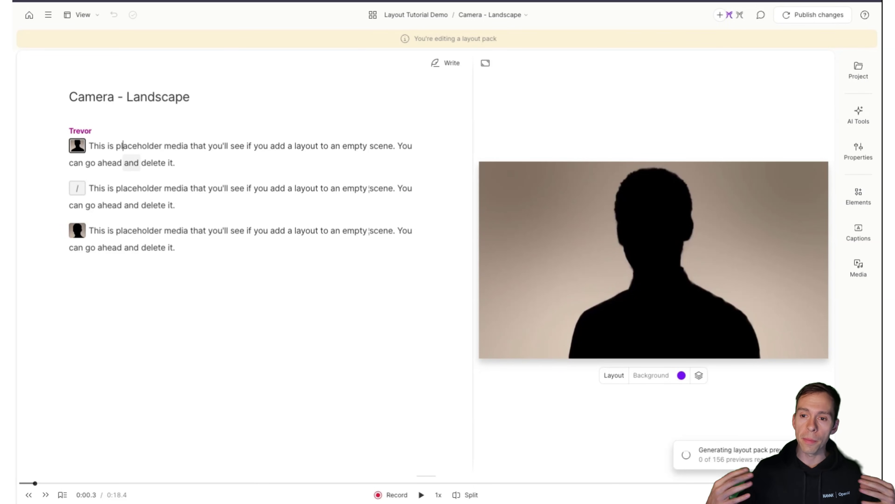
pyautogui.click(139, 163)
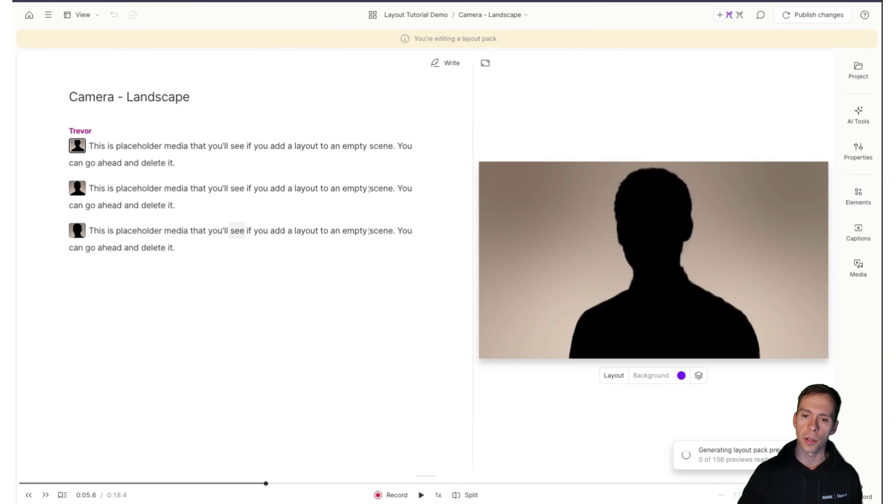
pyautogui.moveTo(164, 188); pyautogui.dragTo(235, 254)
pyautogui.click(236, 254)
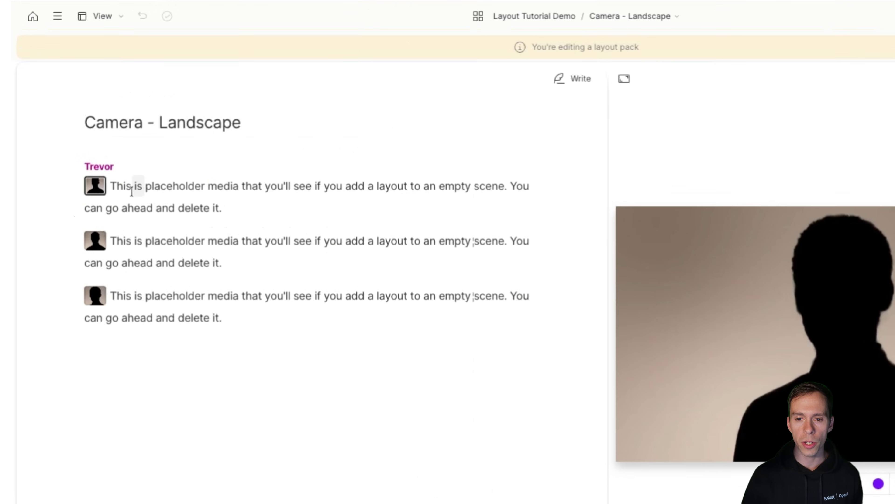
pyautogui.click(152, 202)
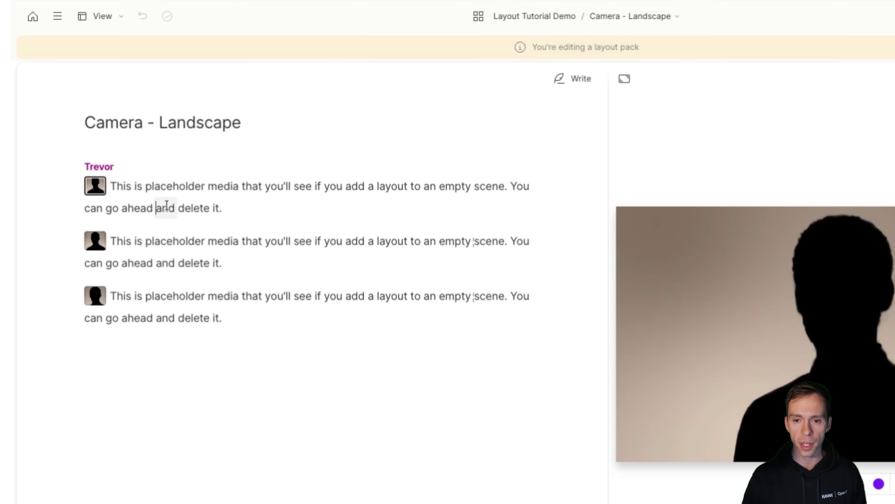
pyautogui.moveTo(85, 124); pyautogui.dragTo(145, 124)
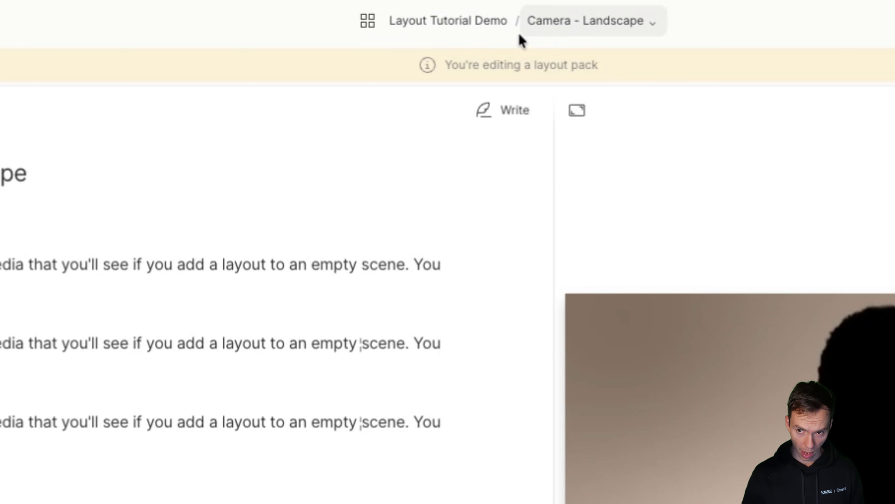
# - View the Camera - Portrait composition and look through the scene layouts of the Media - Landscape composition
pyautogui.click(622, 31)
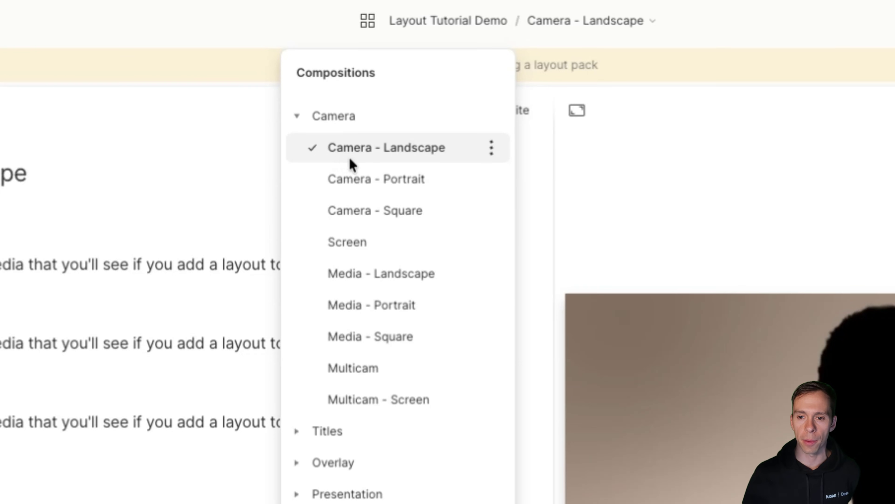
pyautogui.click(425, 188)
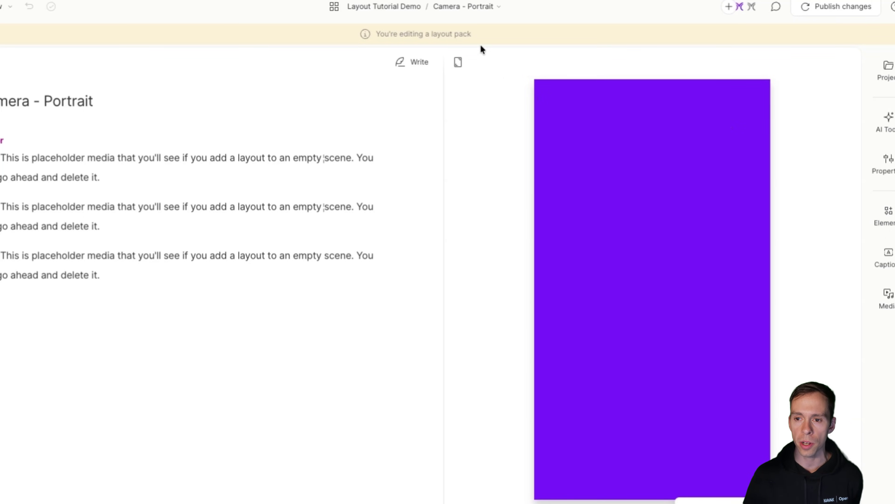
pyautogui.click(475, 12)
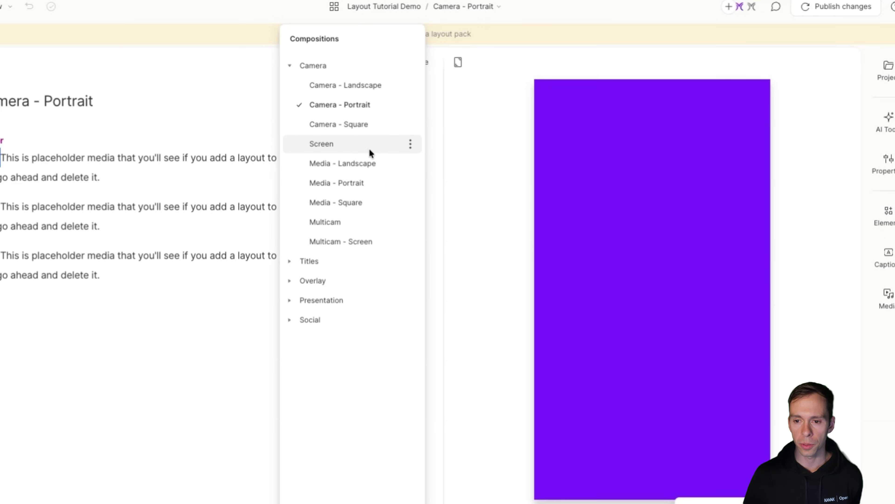
pyautogui.click(339, 164)
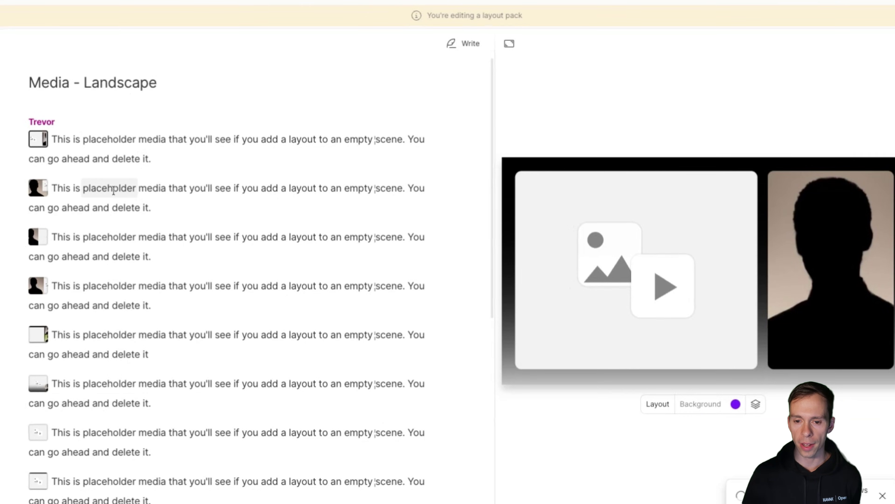
pyautogui.click(32, 206)
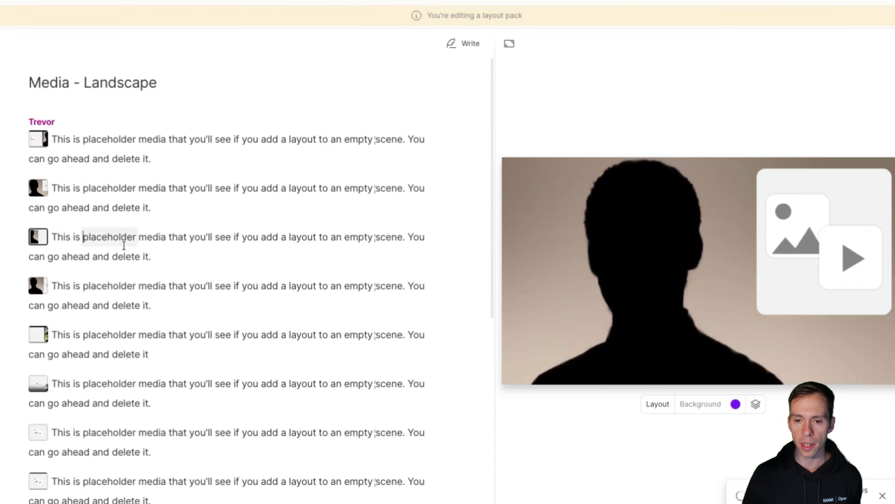
pyautogui.click(124, 245)
pyautogui.scroll(-10, 152, 339)
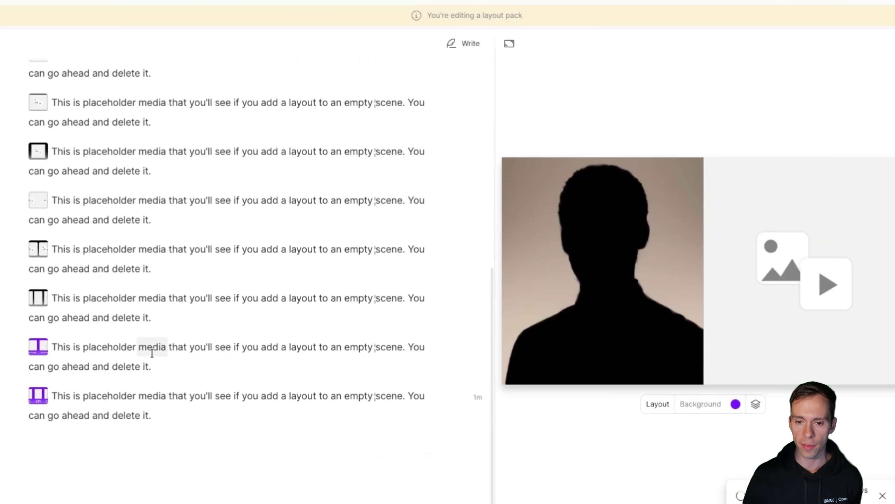
# - View the two-title media scene of the Media - Landscape composition
pyautogui.click(110, 347)
pyautogui.scroll(3, 190, 348)
pyautogui.scroll(5, 190, 349)
pyautogui.scroll(-6, 191, 351)
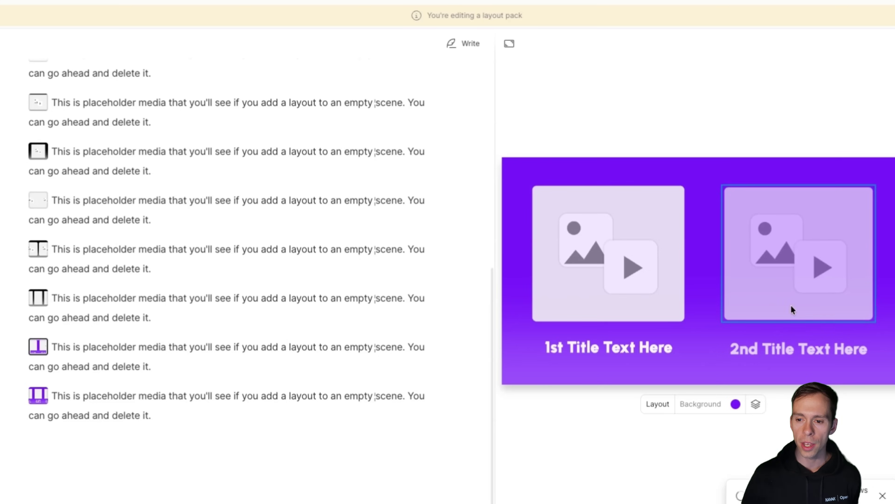
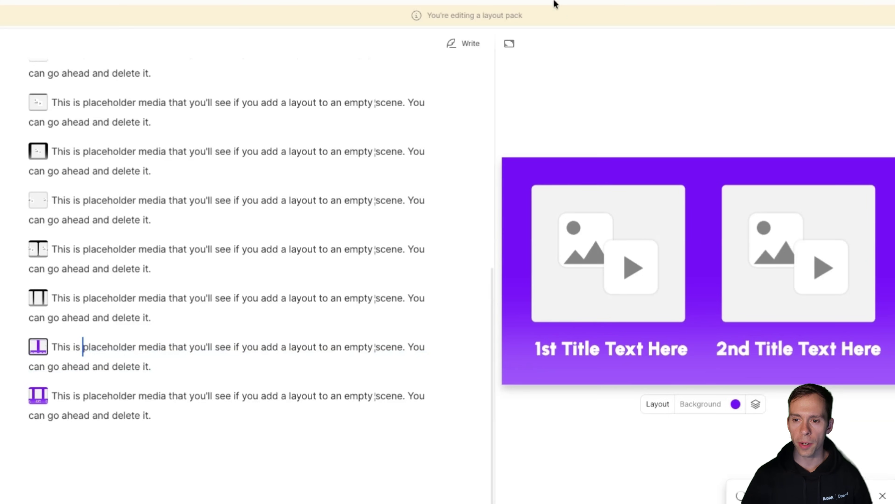
# - Open the Outro - Landscape composition and replace the brand name text in its fourth scene with "Descript Mastery"
pyautogui.click(555, 5)
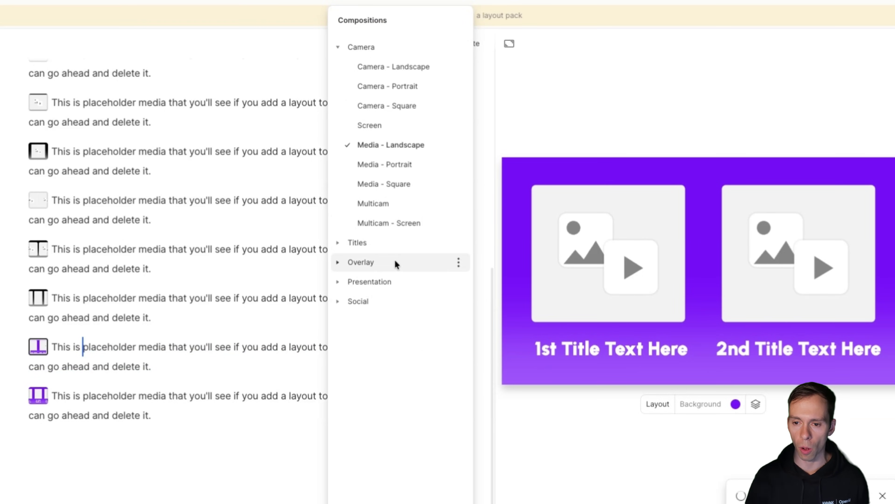
pyautogui.click(362, 243)
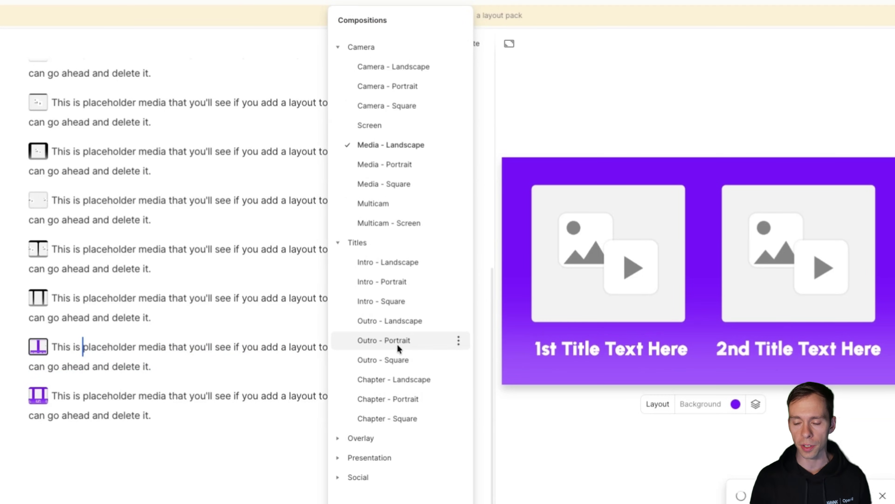
pyautogui.click(392, 323)
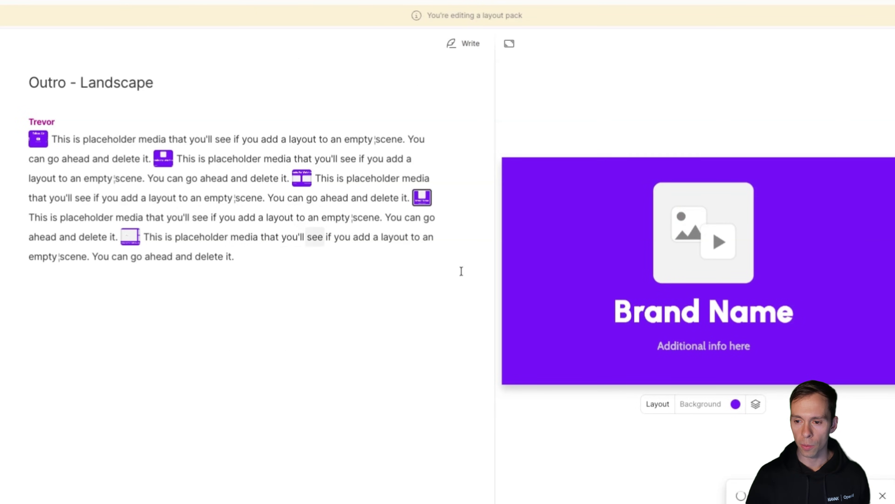
pyautogui.doubleClick(705, 316)
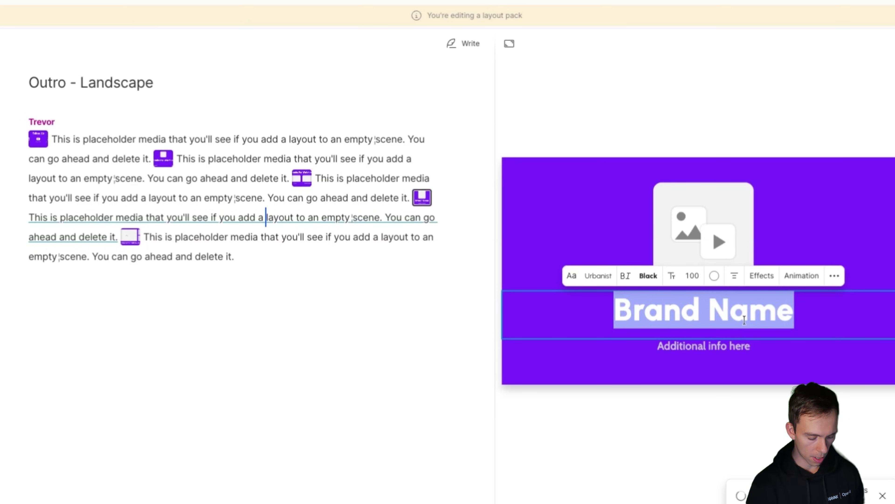
pyautogui.write('Descript Mastery')
pyautogui.click(578, 223)
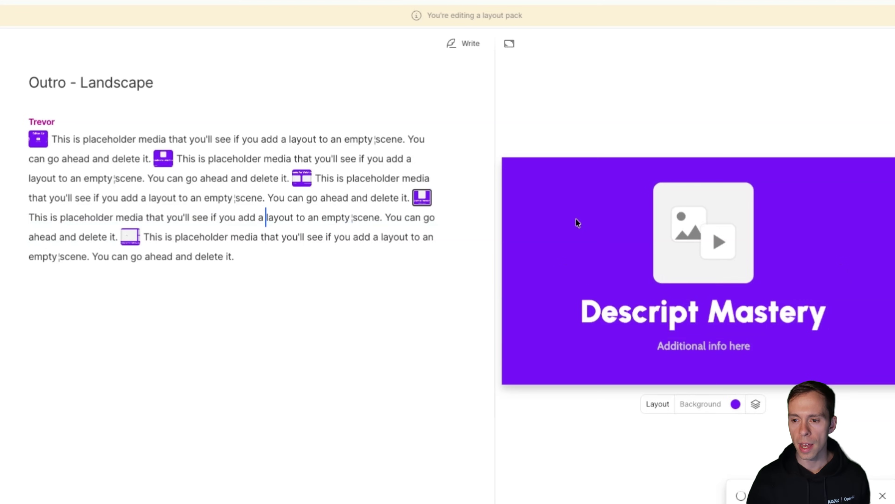
# - Replace the placeholder image above the Descript Mastery title with the white logo file from the computer
pyautogui.click(744, 232)
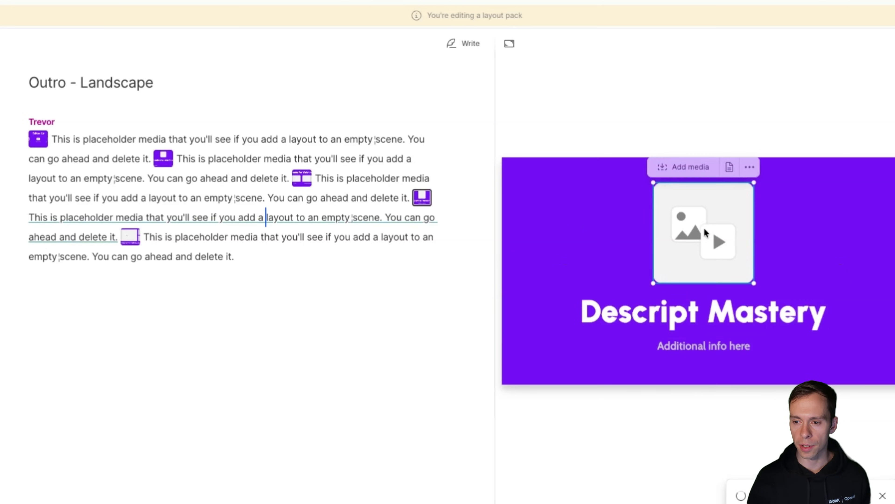
pyautogui.click(688, 165)
pyautogui.click(674, 168)
pyautogui.click(674, 168)
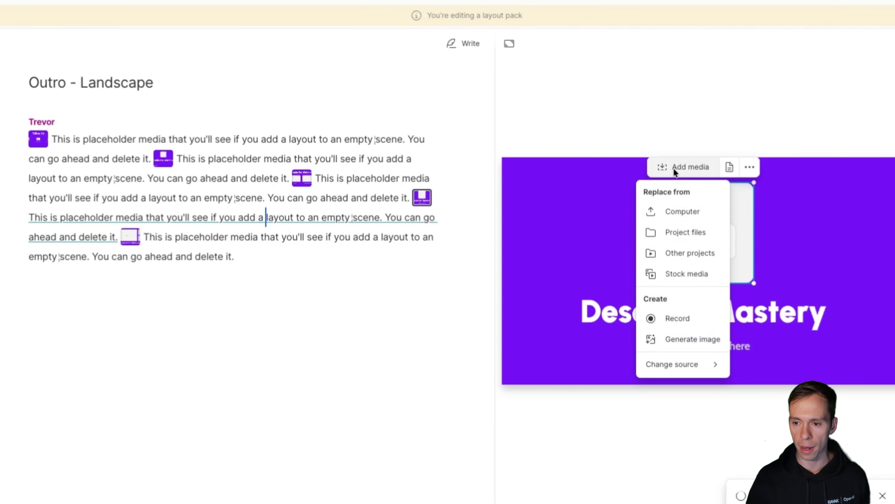
pyautogui.click(679, 211)
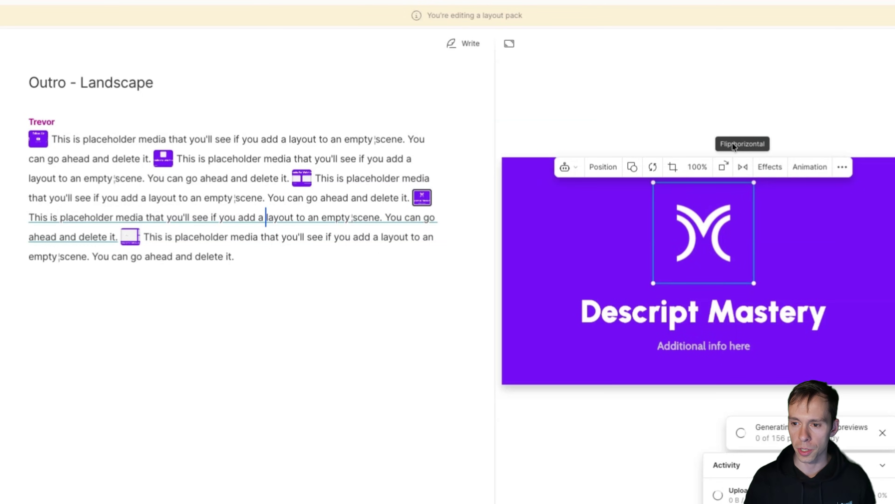
pyautogui.click(707, 115)
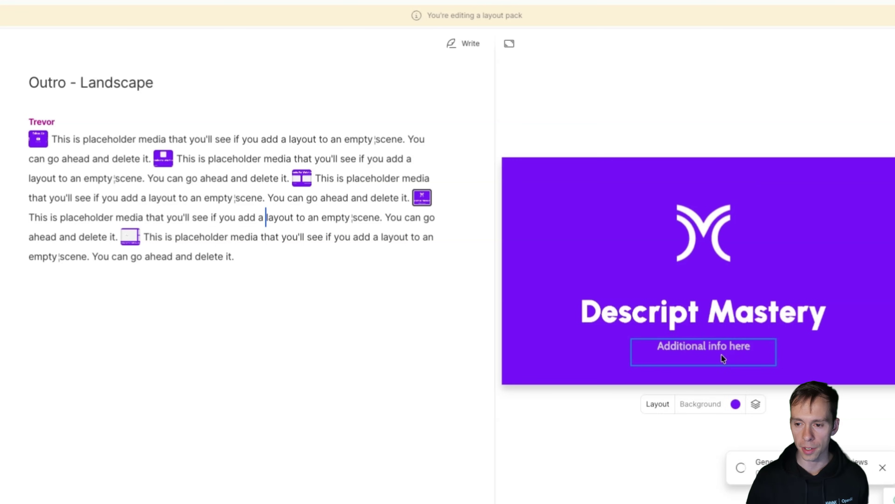
# - Try replacing the additional info text below the outro title with "Wathc the next video" and undo the edit
pyautogui.click(703, 355)
pyautogui.doubleClick(703, 354)
pyautogui.click(681, 397)
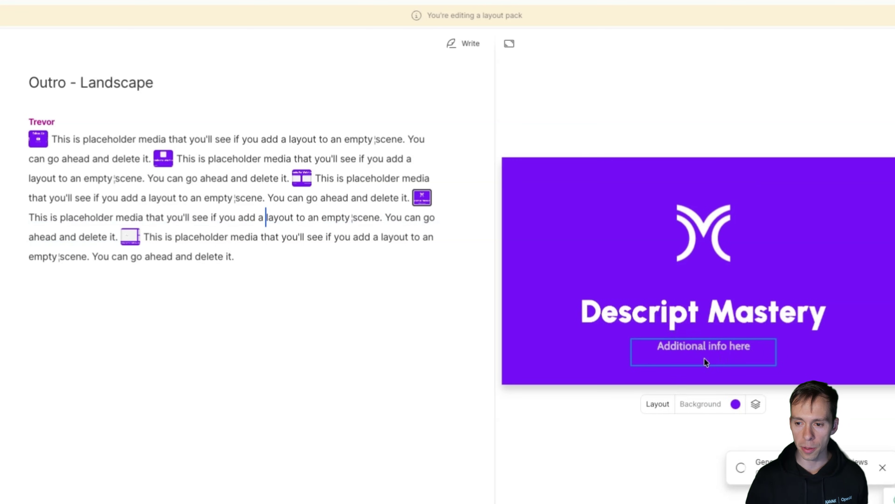
pyautogui.click(698, 355)
pyautogui.doubleClick(697, 353)
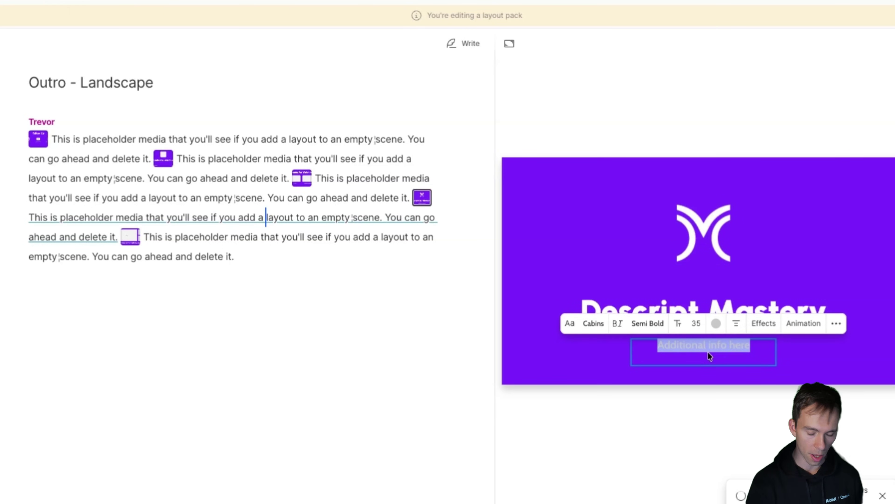
pyautogui.write('Wathc the next video')
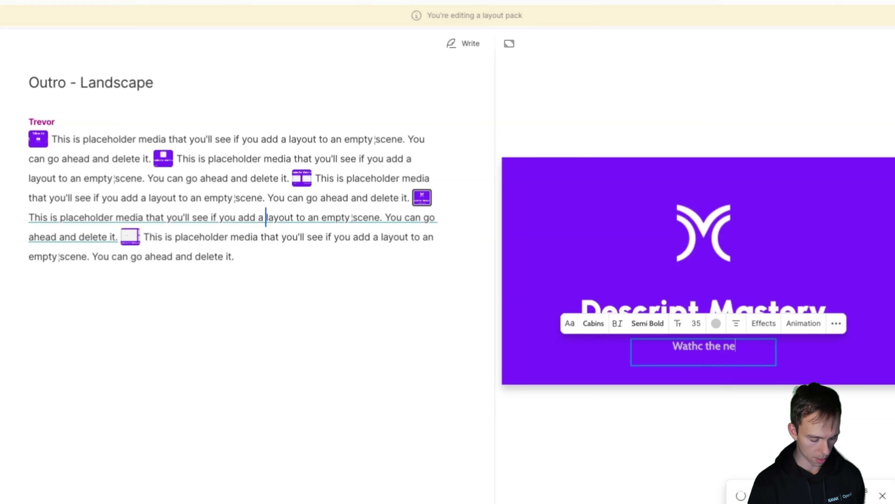
pyautogui.click(844, 357)
pyautogui.hotkey('ctrl', 'z')
pyautogui.click(734, 88)
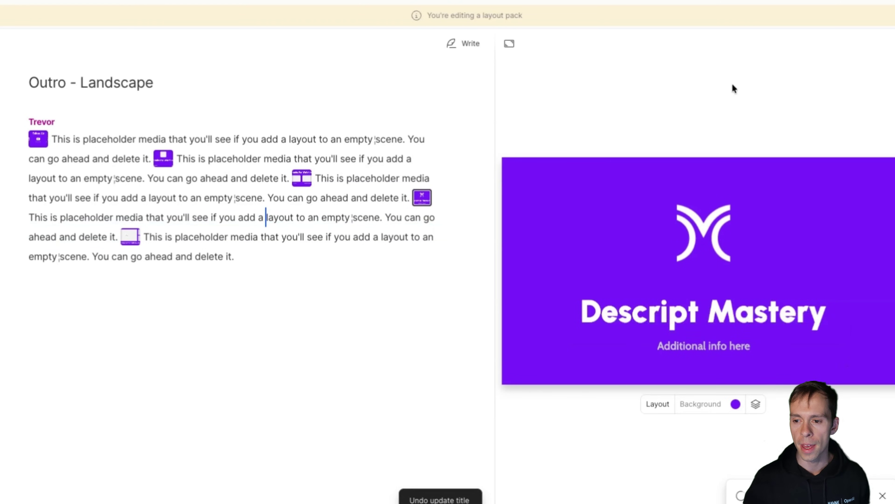
# - View the last outro scene with multiple screens and look through the Overlay and Presentation composition folders
pyautogui.click(259, 237)
pyautogui.doubleClick(211, 257)
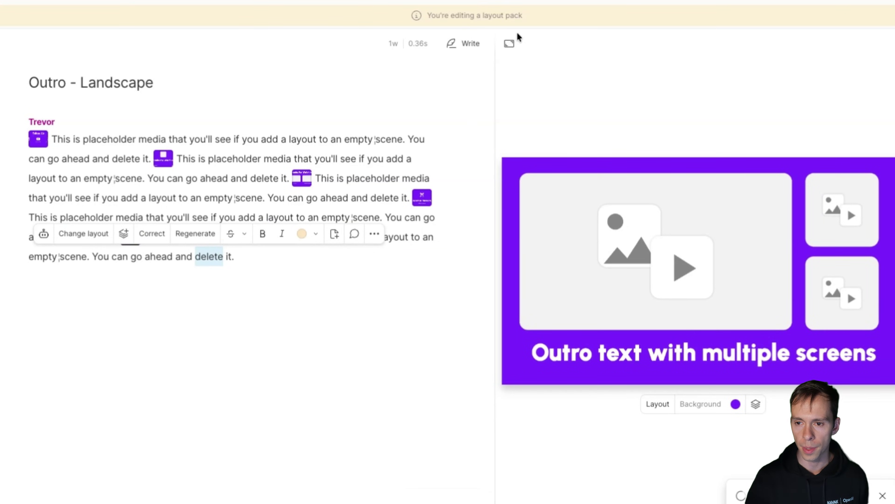
pyautogui.click(511, 42)
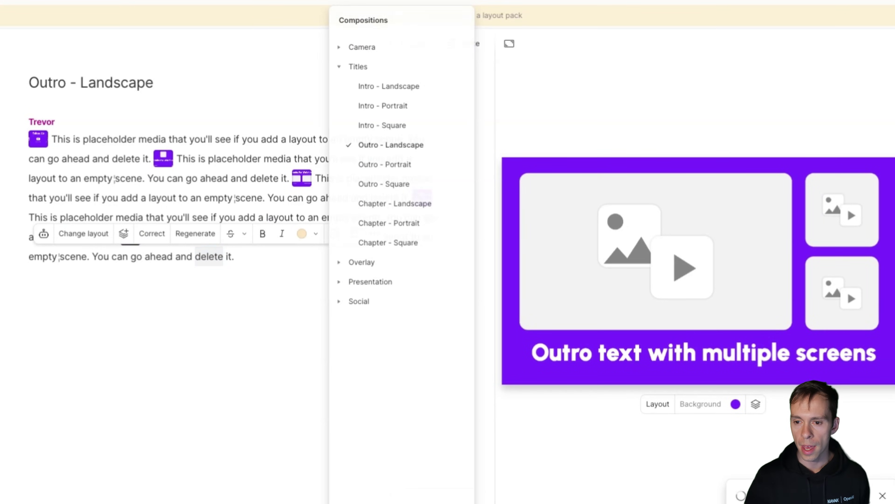
pyautogui.click(365, 268)
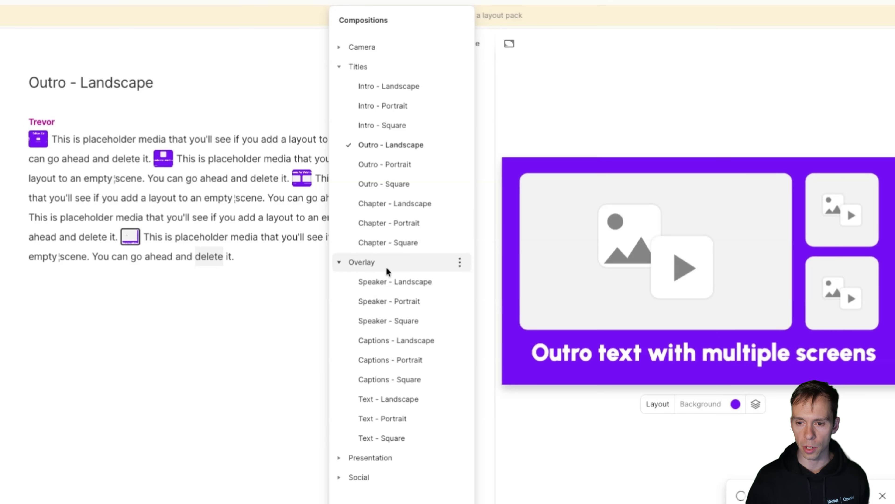
pyautogui.click(393, 460)
pyautogui.scroll(-2, 393, 460)
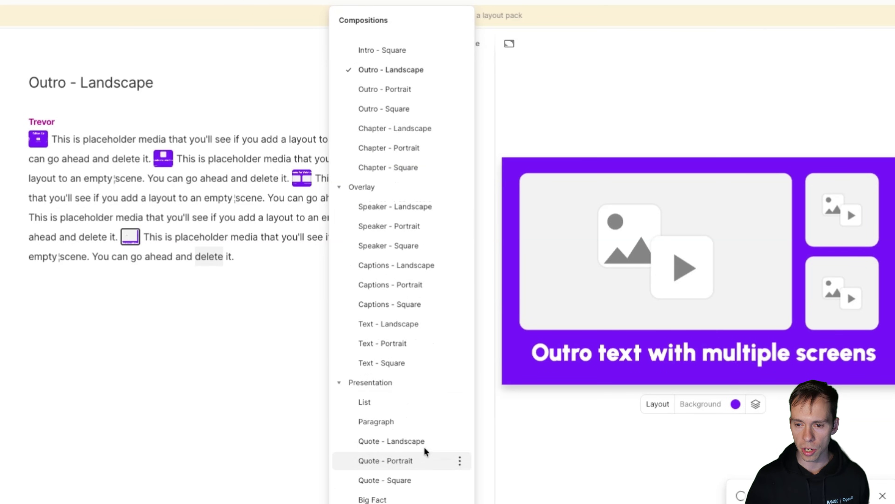
# - Open the List composition and examine the bulleted list text in its third scene
pyautogui.click(398, 404)
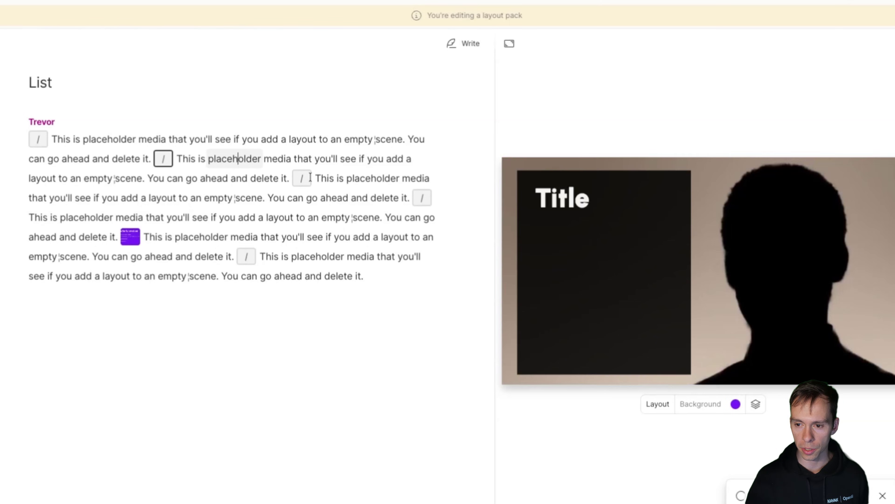
pyautogui.click(370, 197)
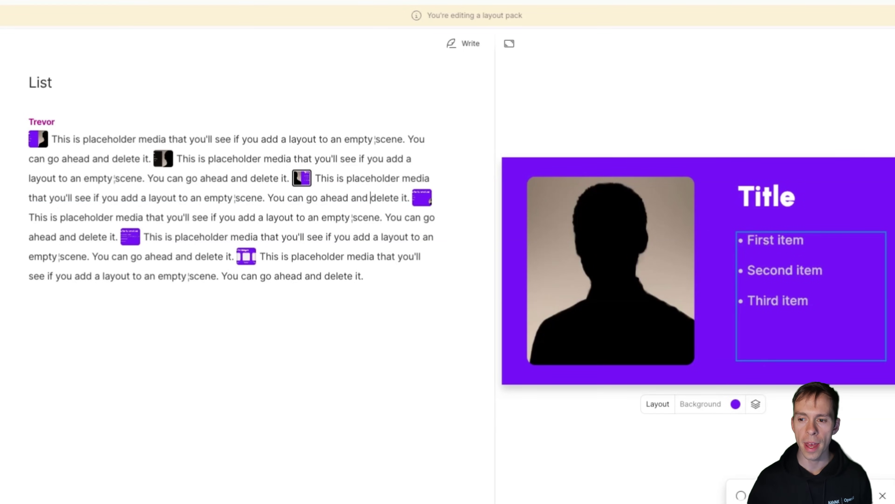
pyautogui.click(794, 293)
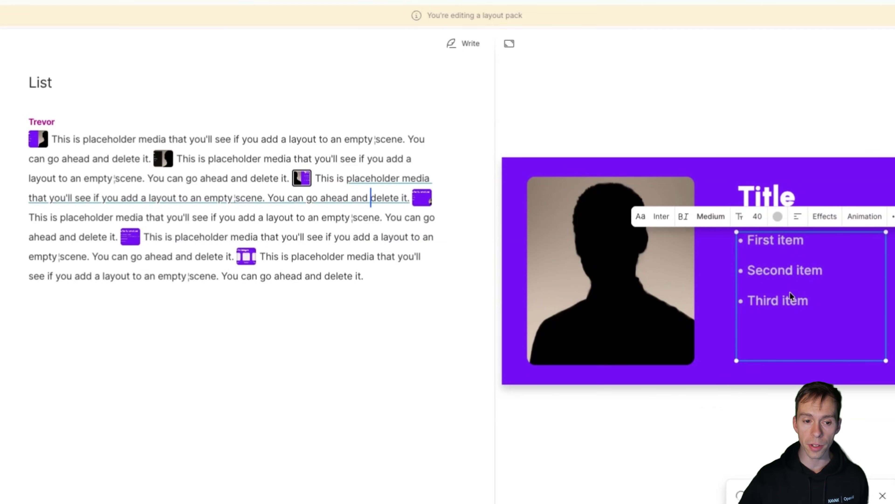
pyautogui.tripleClick(760, 244)
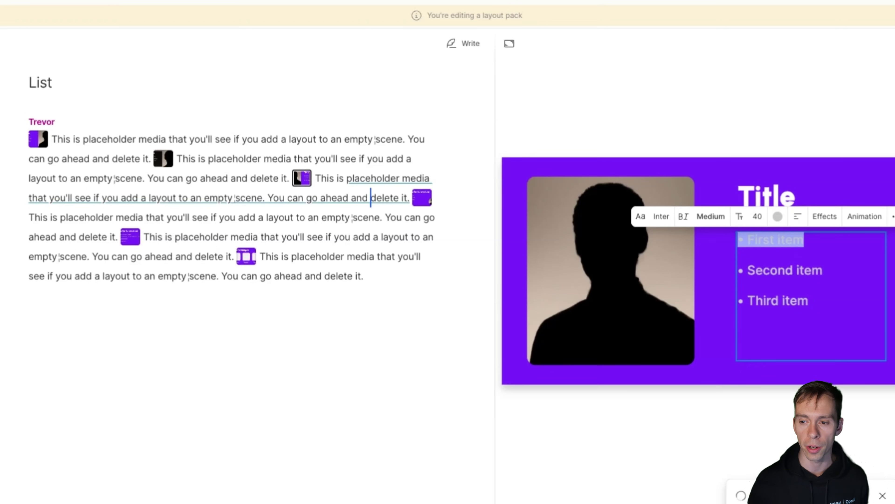
pyautogui.press('Escape')
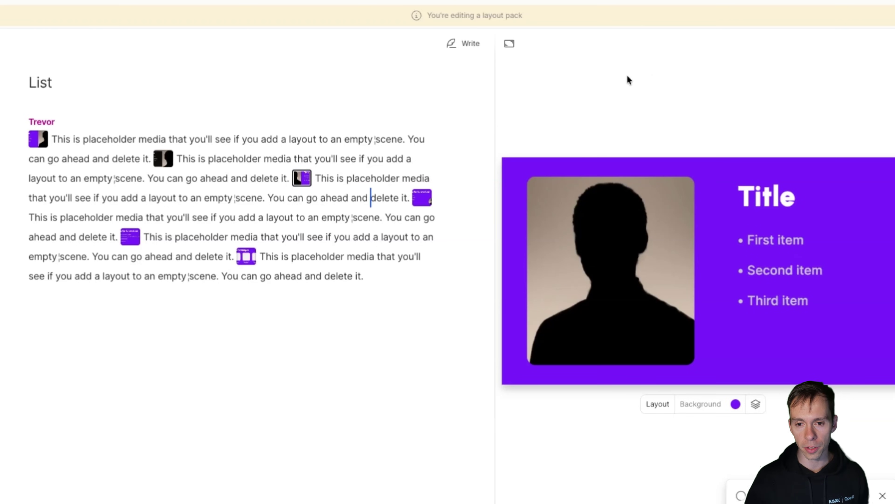
# - Open the publishing review for the layout pack and examine the layout names of the Default, Medium and Overlay intros
pyautogui.click(883, 0)
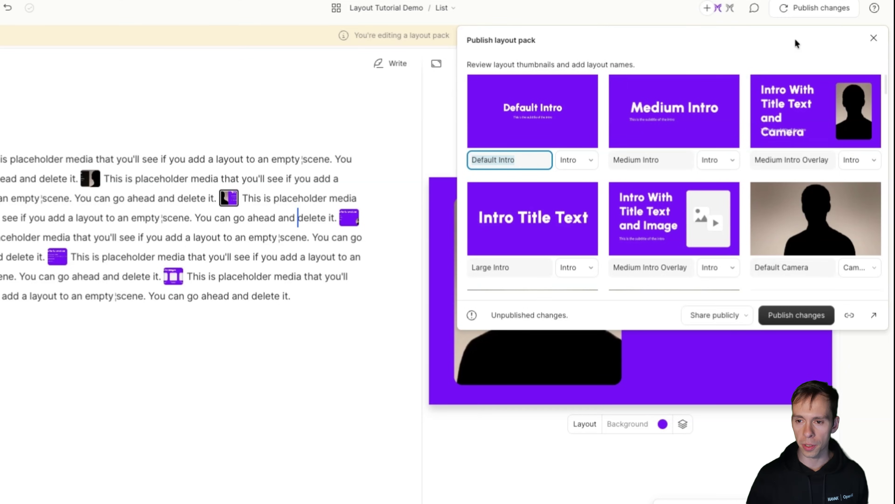
pyautogui.click(616, 4)
pyautogui.click(809, 9)
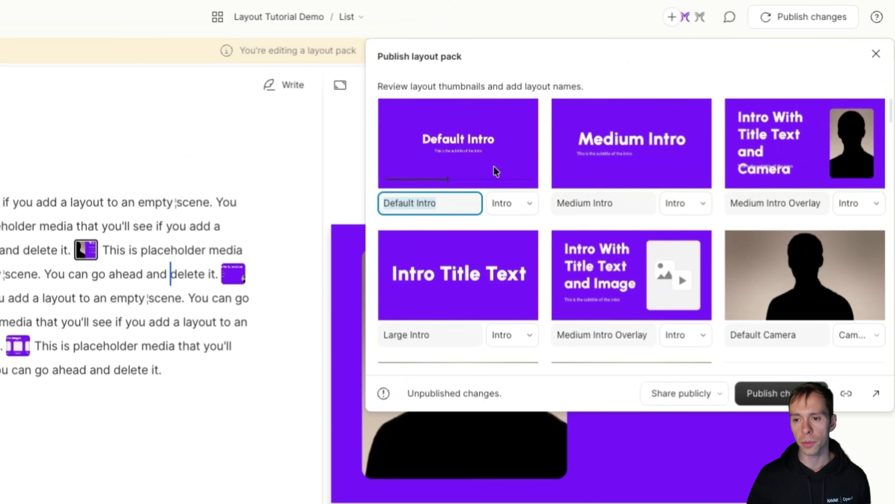
pyautogui.click(459, 67)
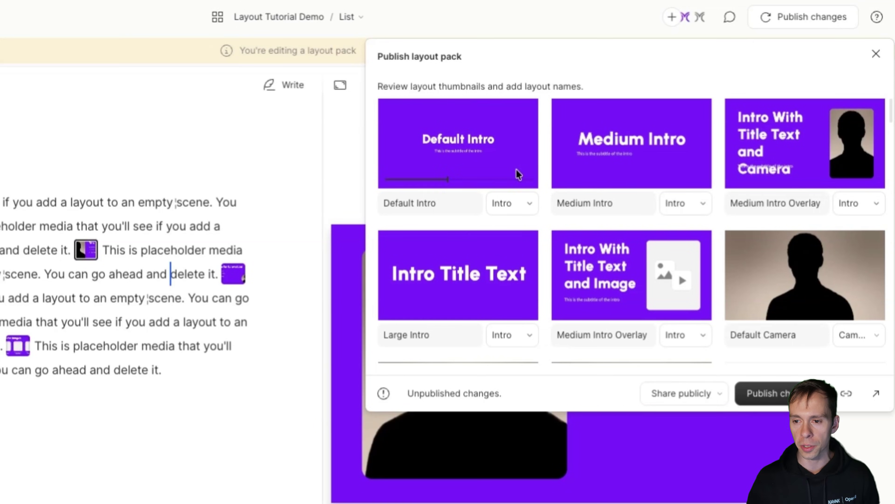
pyautogui.click(421, 203)
pyautogui.click(394, 203)
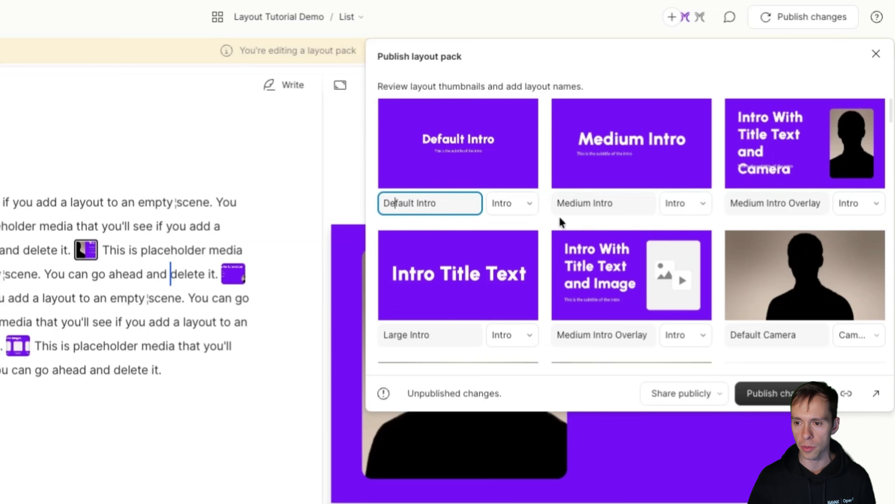
pyautogui.click(593, 204)
pyautogui.click(768, 205)
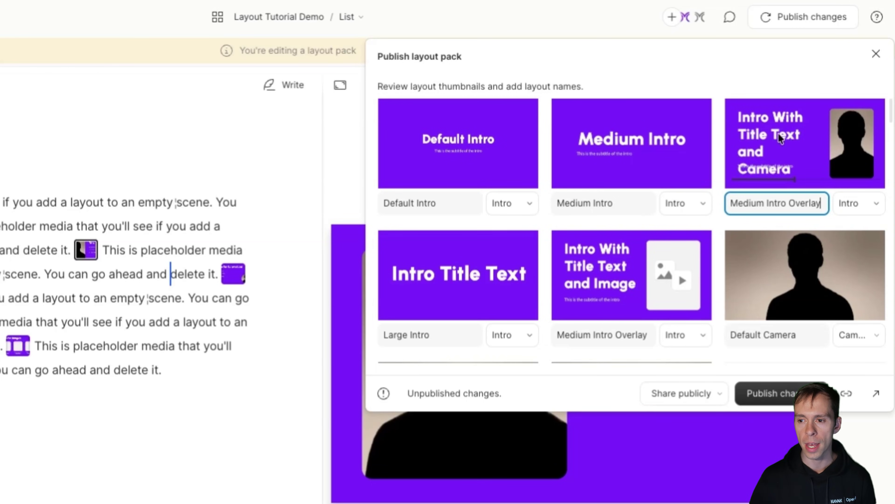
pyautogui.click(418, 207)
pyautogui.doubleClick(444, 208)
pyautogui.click(444, 208)
pyautogui.doubleClick(445, 207)
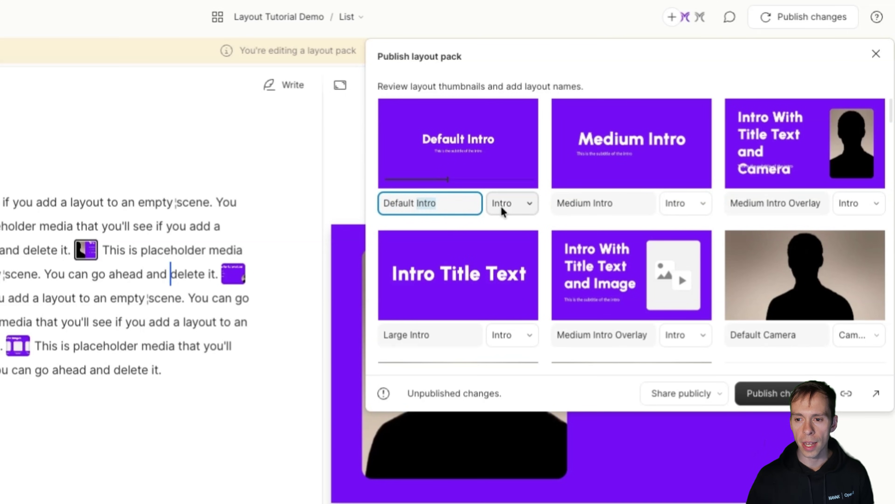
# - Examine the category choices offered for the Default Intro and Default Camera layouts
pyautogui.click(512, 204)
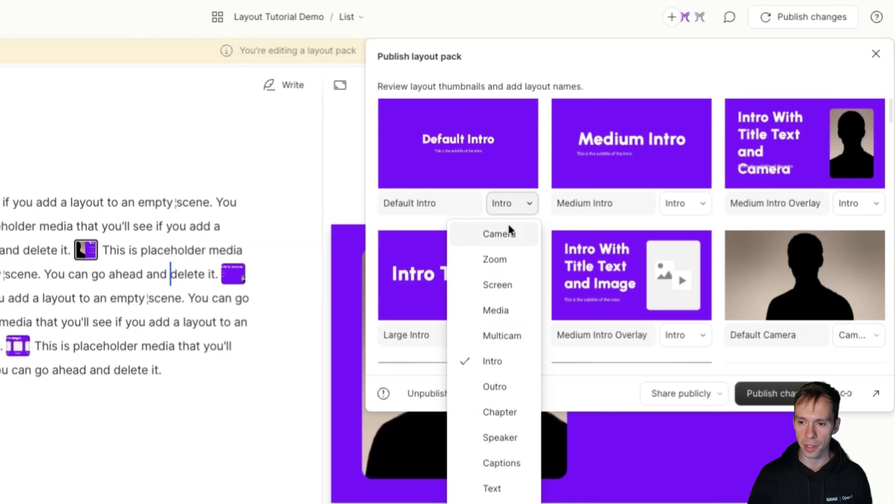
pyautogui.click(493, 363)
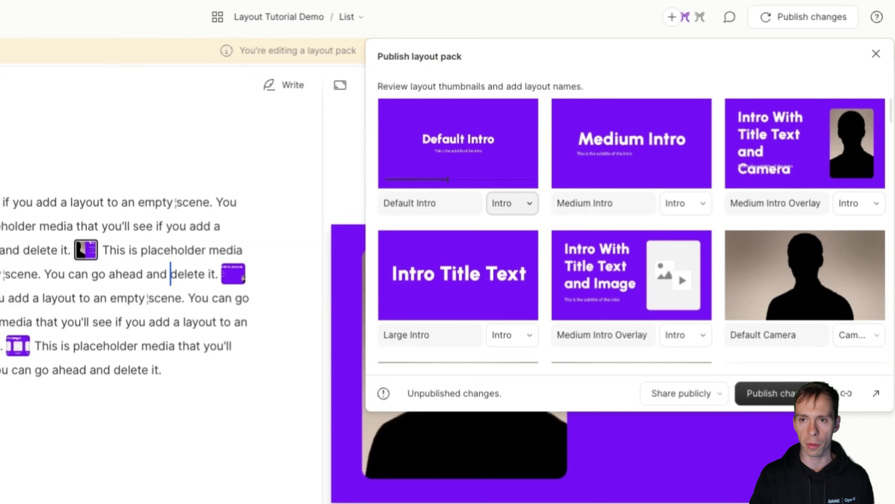
pyautogui.click(512, 203)
pyautogui.click(500, 216)
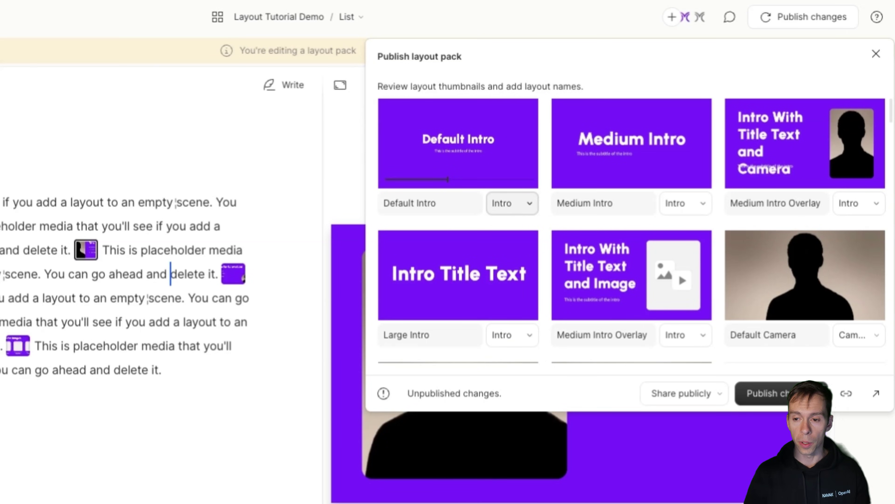
pyautogui.click(525, 211)
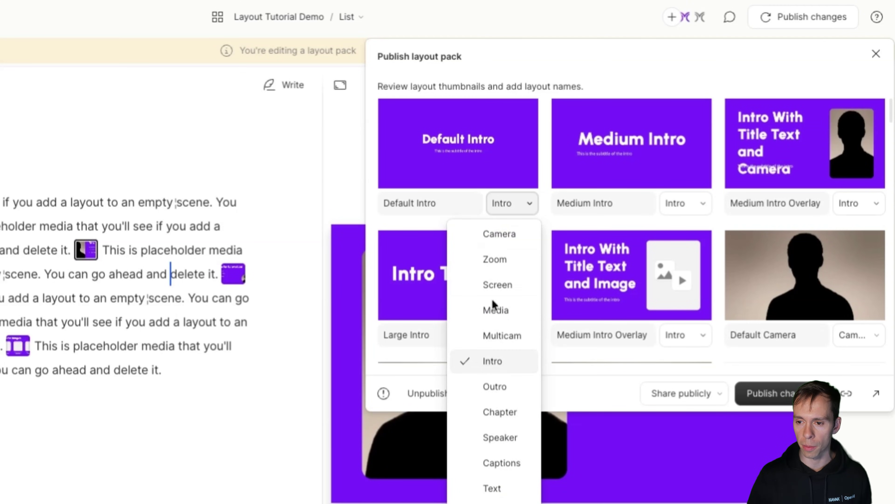
pyautogui.click(526, 201)
pyautogui.scroll(-4, 618, 262)
pyautogui.click(870, 199)
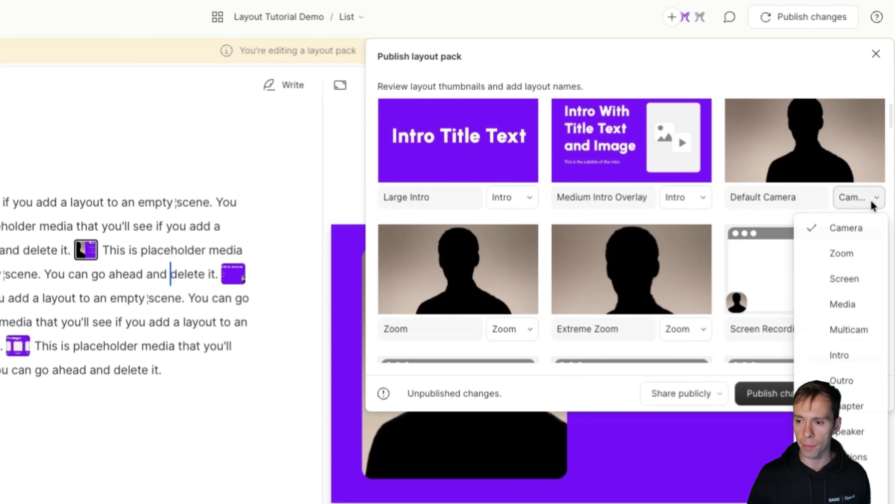
pyautogui.click(861, 195)
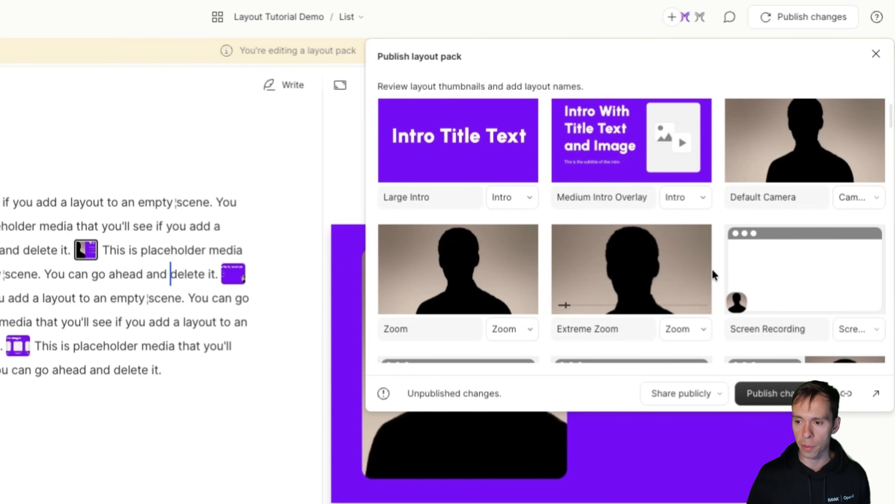
# - Examine the category choices for the Screen Recording layout that has the camera on its left side
pyautogui.scroll(-4, 692, 285)
pyautogui.click(523, 319)
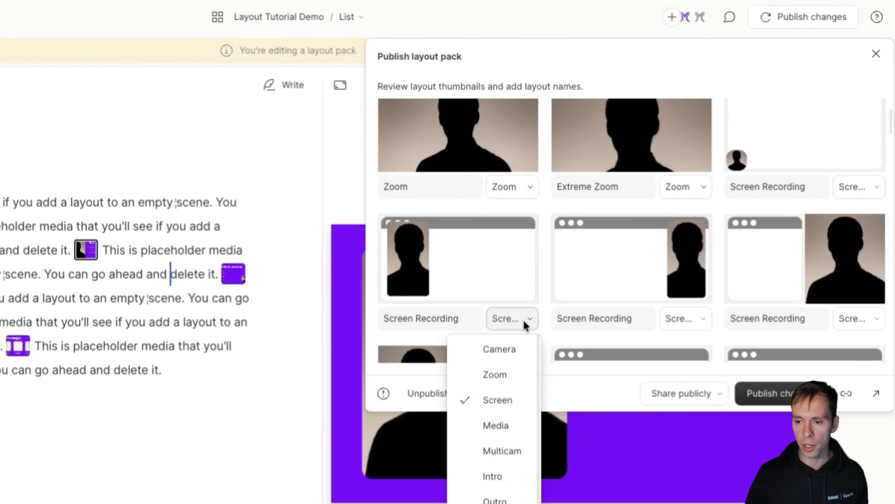
pyautogui.scroll(-3, 516, 466)
pyautogui.scroll(3, 494, 441)
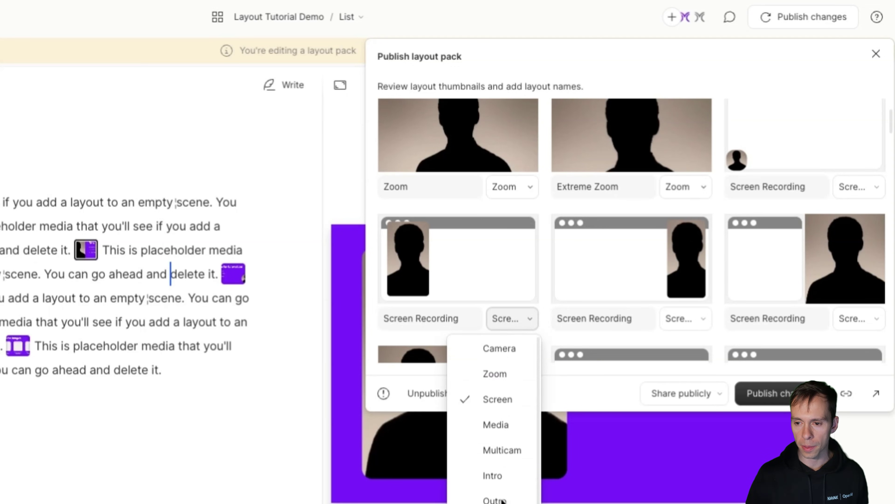
pyautogui.click(505, 326)
pyautogui.click(505, 326)
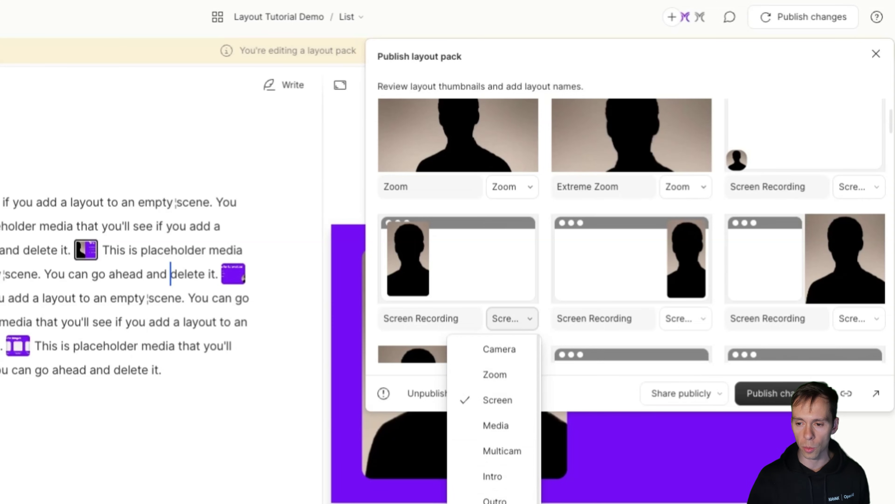
pyautogui.click(511, 328)
pyautogui.scroll(-3, 515, 283)
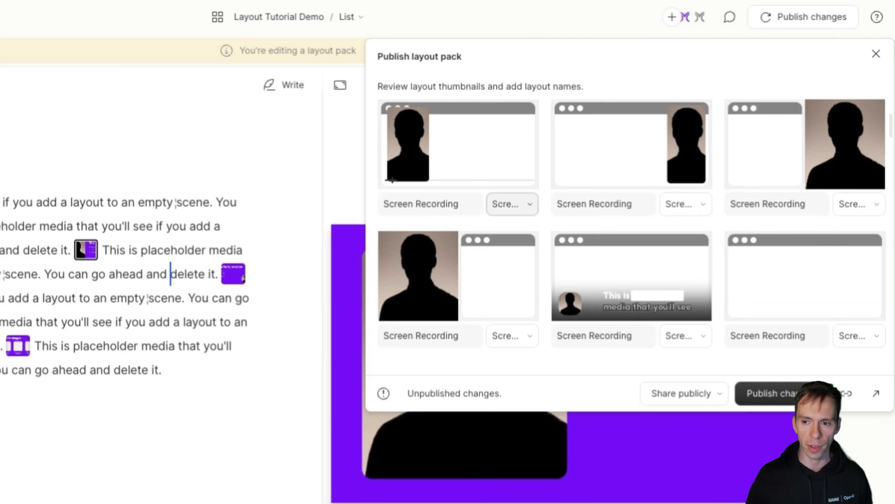
pyautogui.click(512, 204)
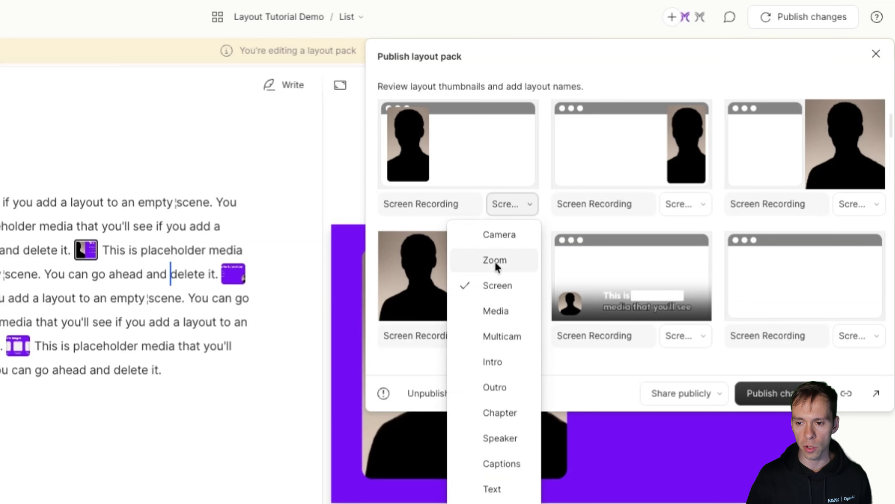
pyautogui.click(516, 206)
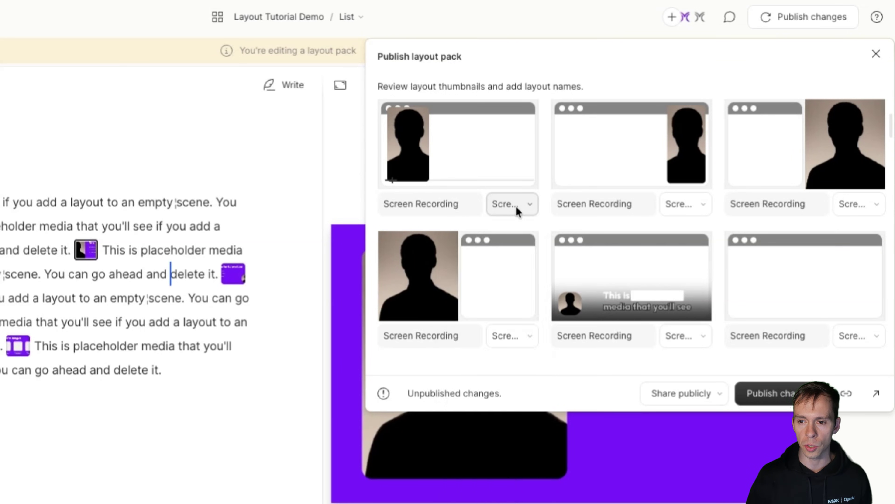
# - Add a descriptive suffix to the name of the Screen Recording layout with the small round camera and captions
pyautogui.hotkey('shift', 'Tab')
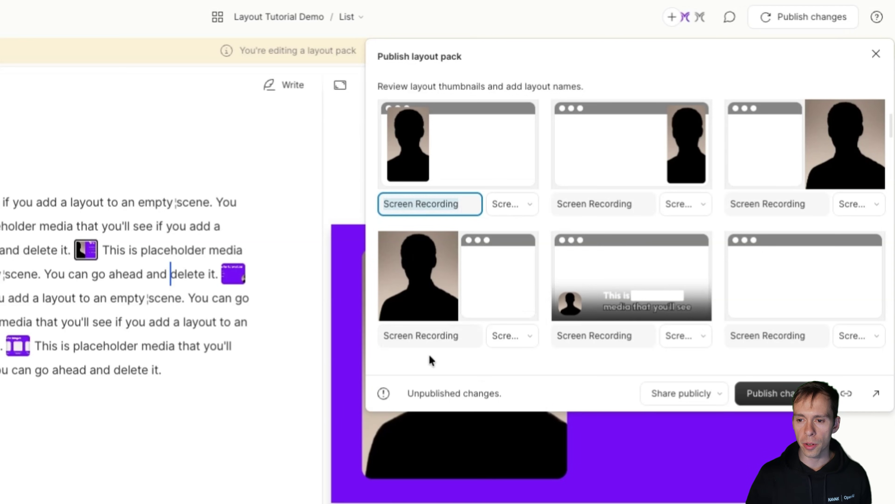
pyautogui.scroll(1, 428, 354)
pyautogui.click(471, 239)
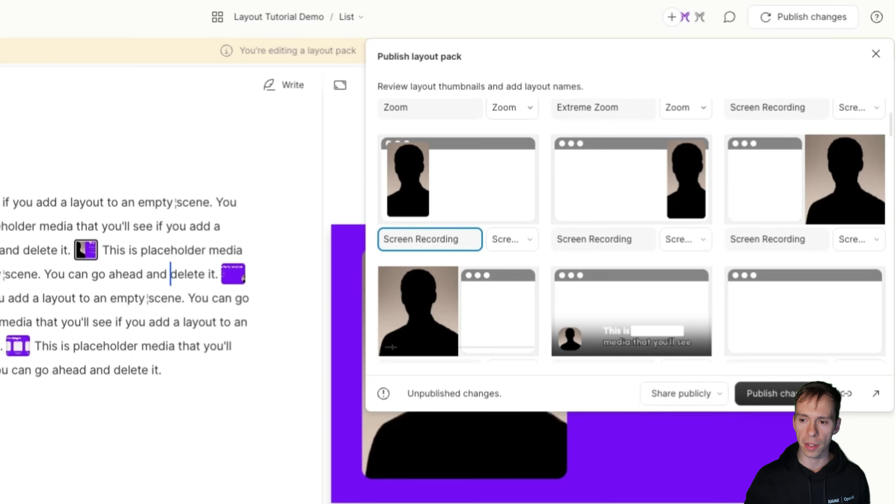
pyautogui.scroll(-4, 631, 231)
pyautogui.click(636, 242)
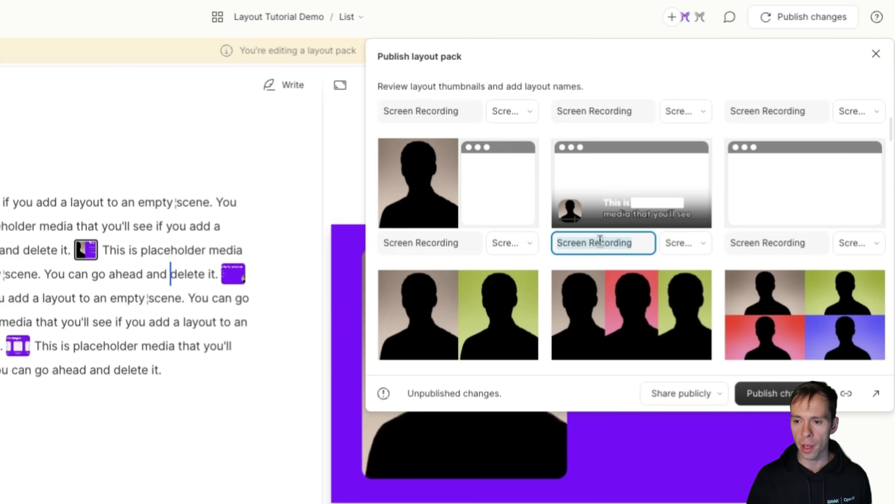
pyautogui.click(594, 247)
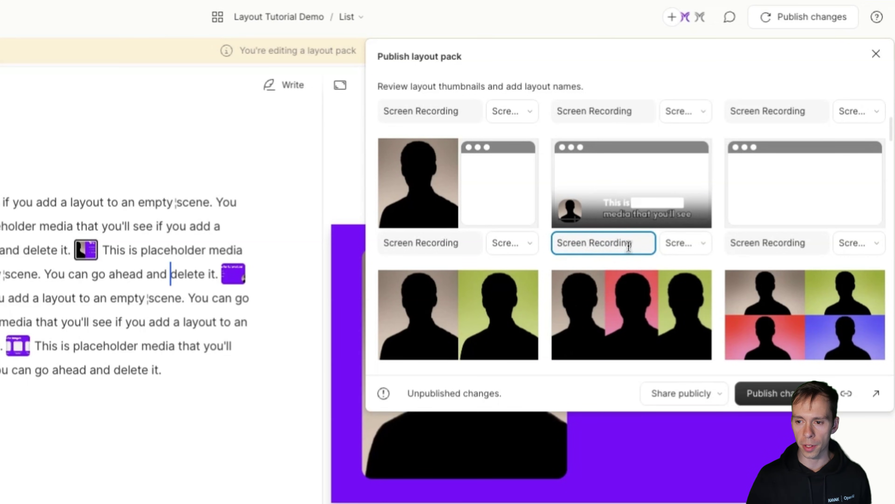
pyautogui.press('super+v')
pyautogui.click(581, 243)
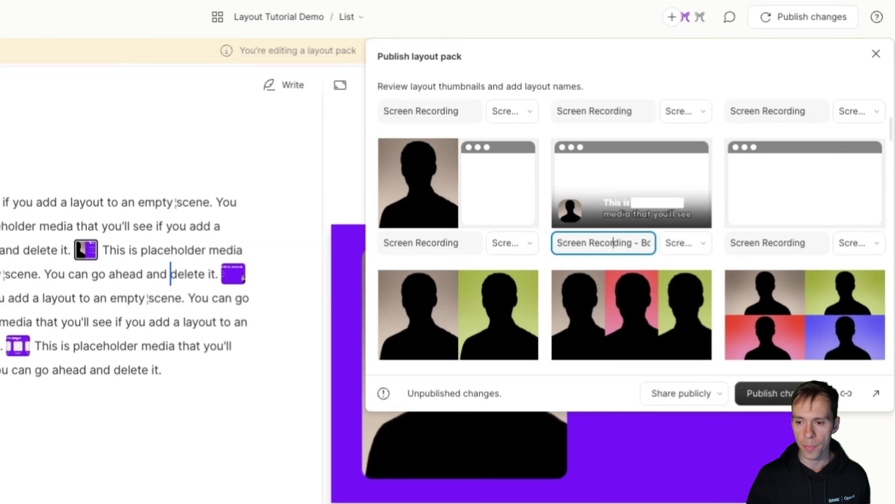
# - Leave the publishing review and delete the Outro - Square composition from the Titles folder
pyautogui.click(466, 432)
pyautogui.click(136, 349)
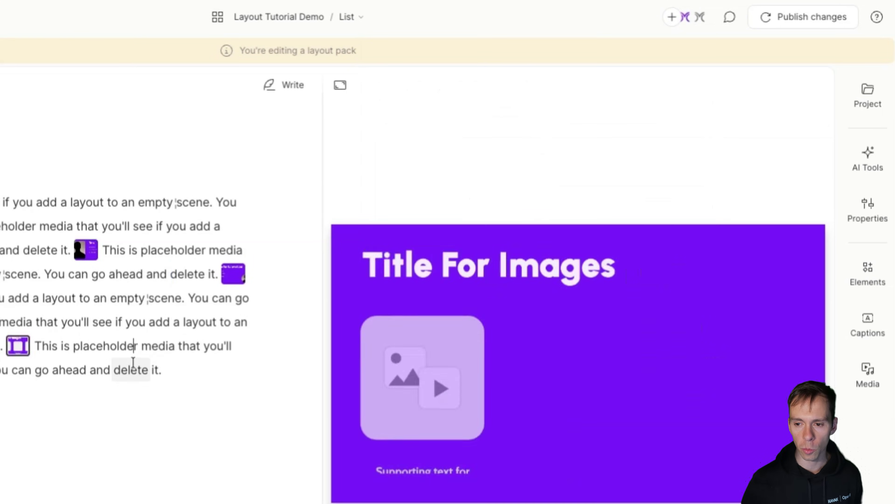
pyautogui.click(378, 20)
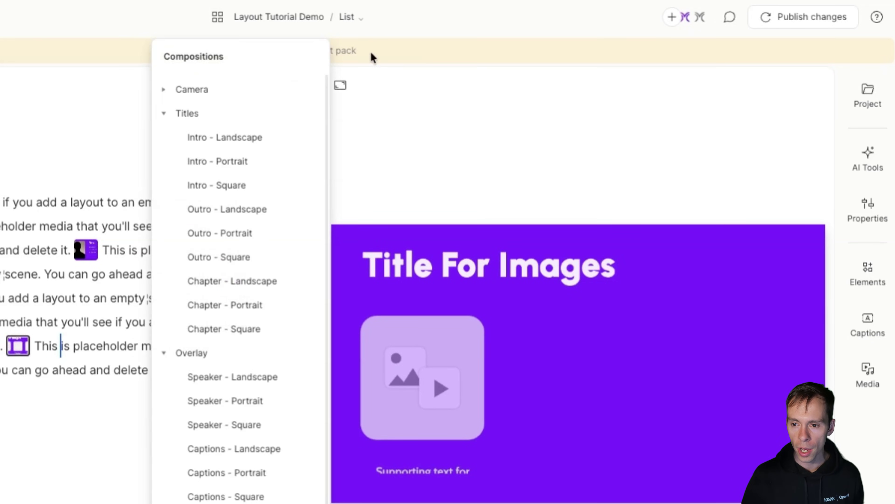
pyautogui.click(210, 258)
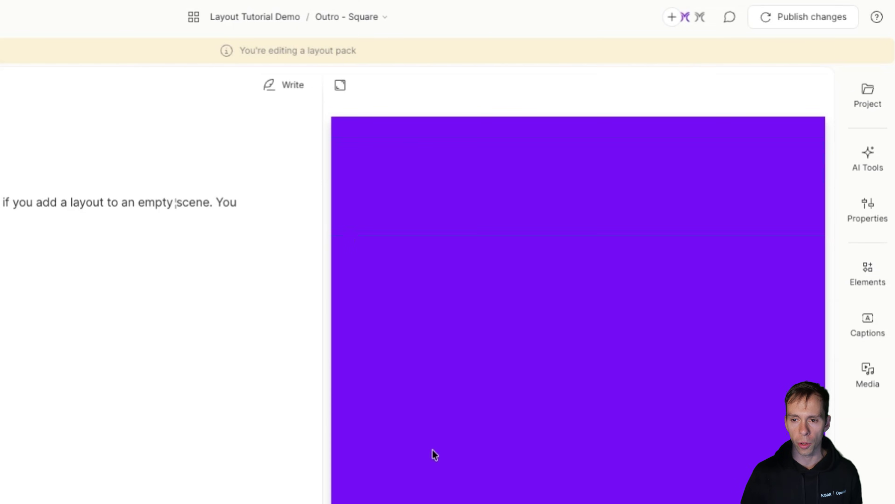
pyautogui.click(383, 18)
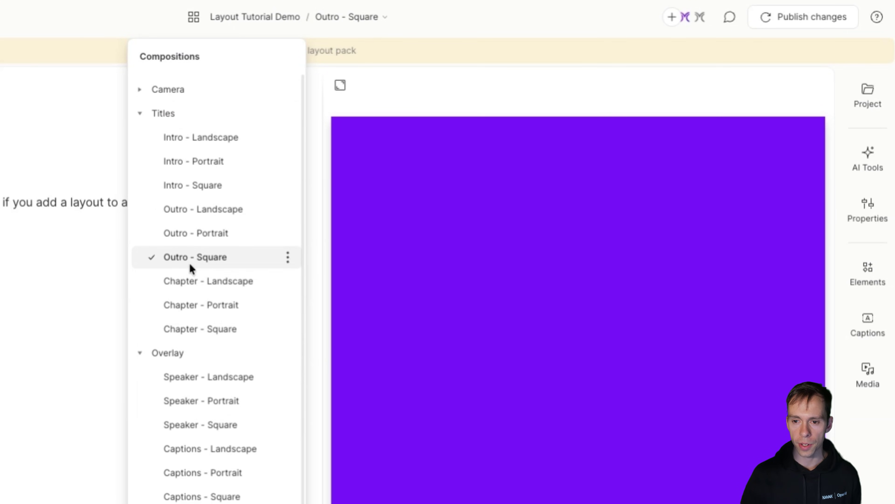
pyautogui.click(289, 263)
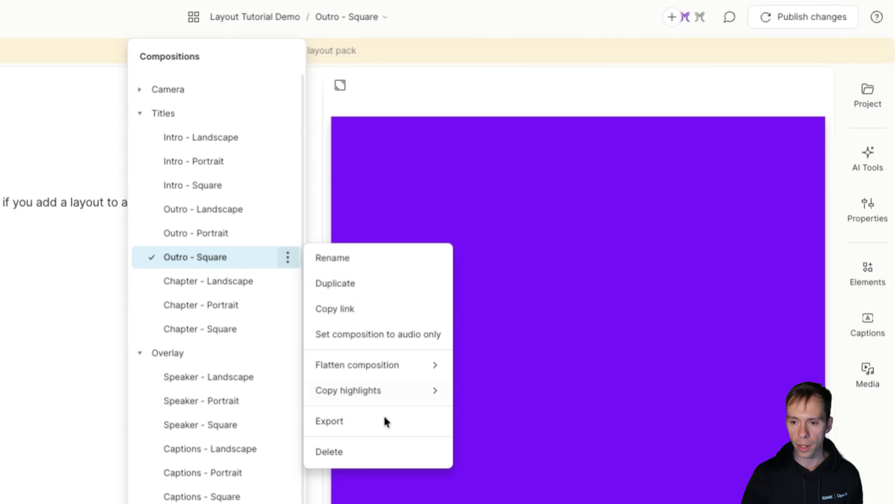
pyautogui.click(347, 450)
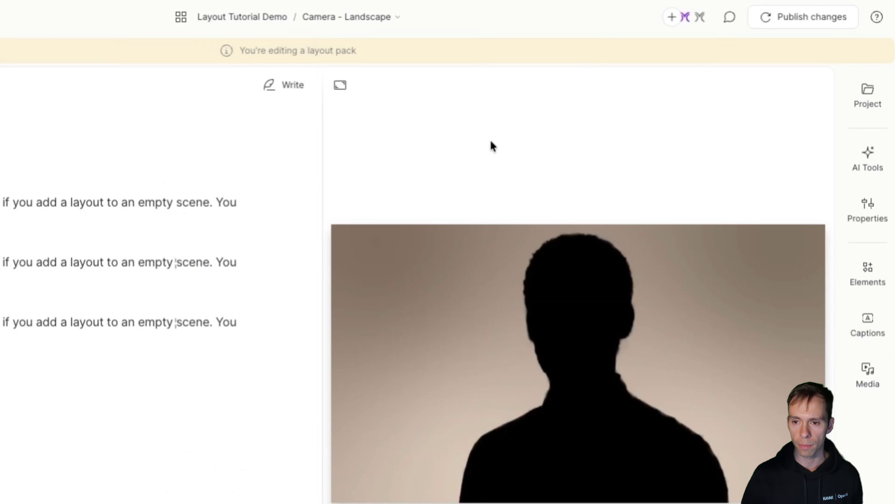
# - Reopen the publishing review and publish the layout pack changes
pyautogui.click(804, 19)
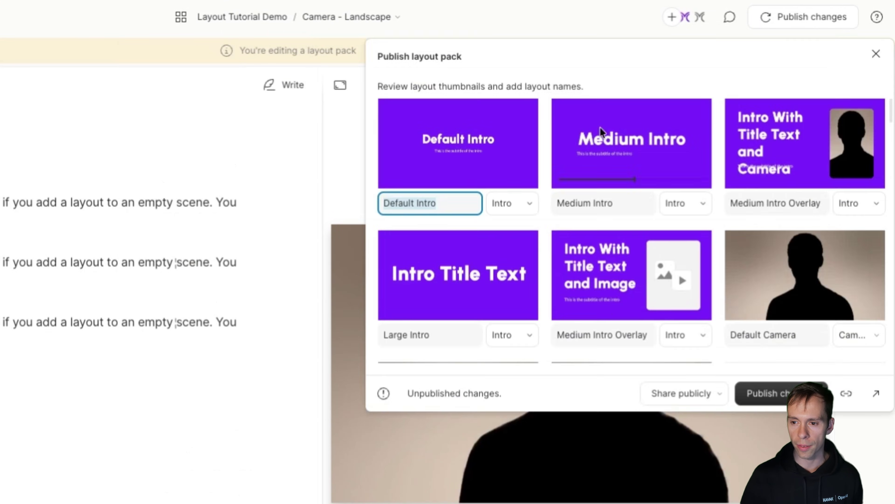
pyautogui.scroll(-3, 635, 307)
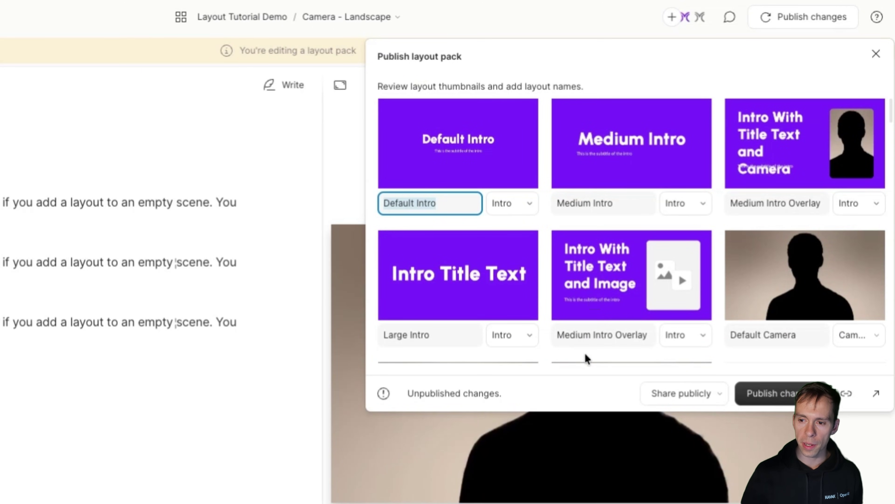
pyautogui.click(772, 394)
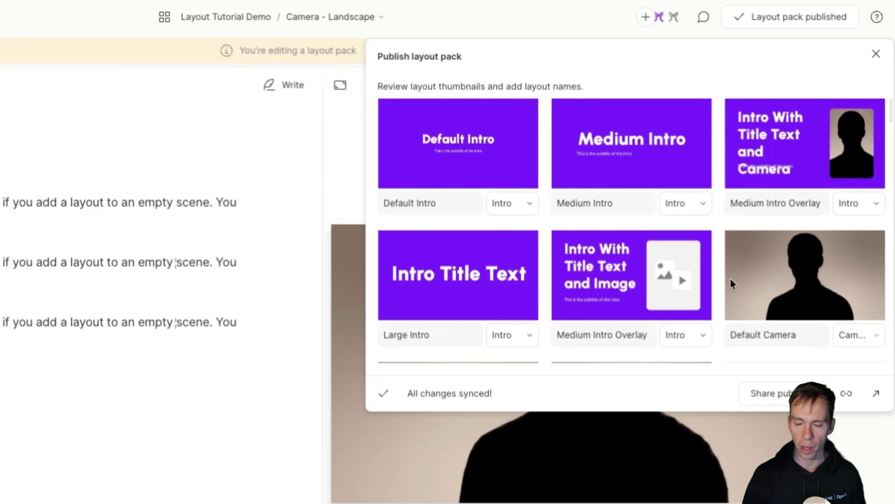
# - Switch to the Intro to the Transcript composition in the Dec 8, 2025 project and reset its first scene's layout
pyautogui.click(297, 164)
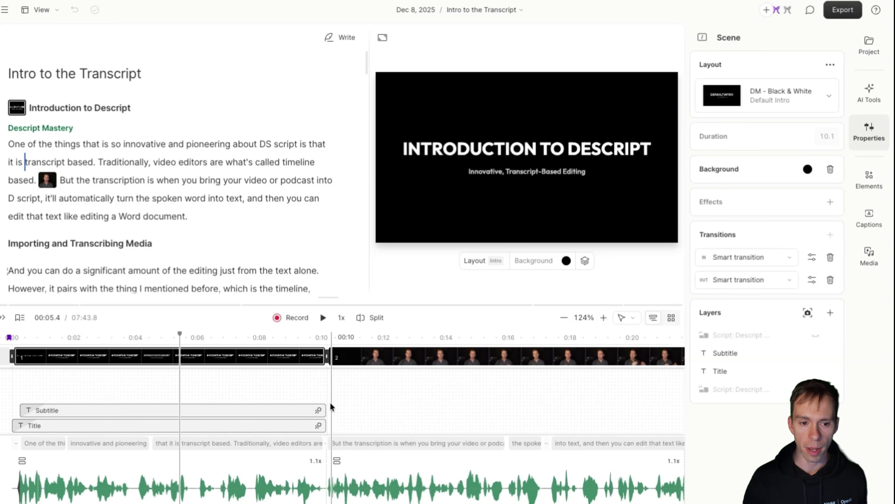
pyautogui.click(251, 381)
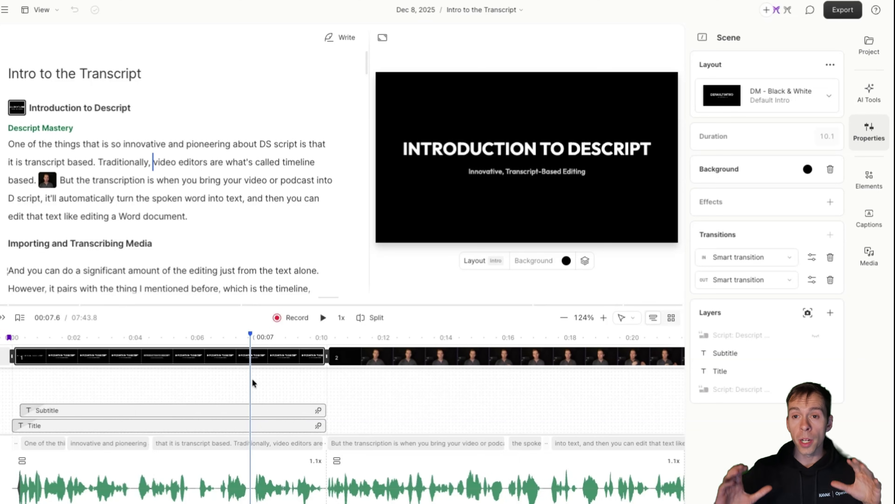
pyautogui.press('Left')
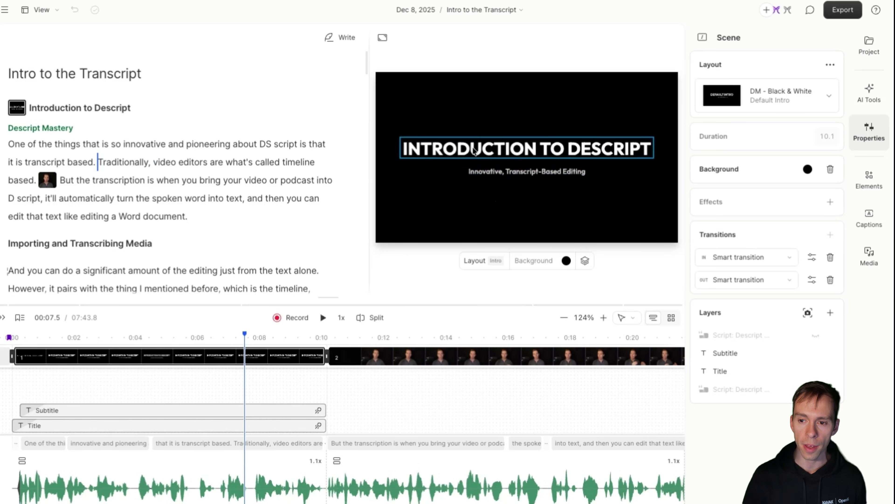
pyautogui.click(181, 386)
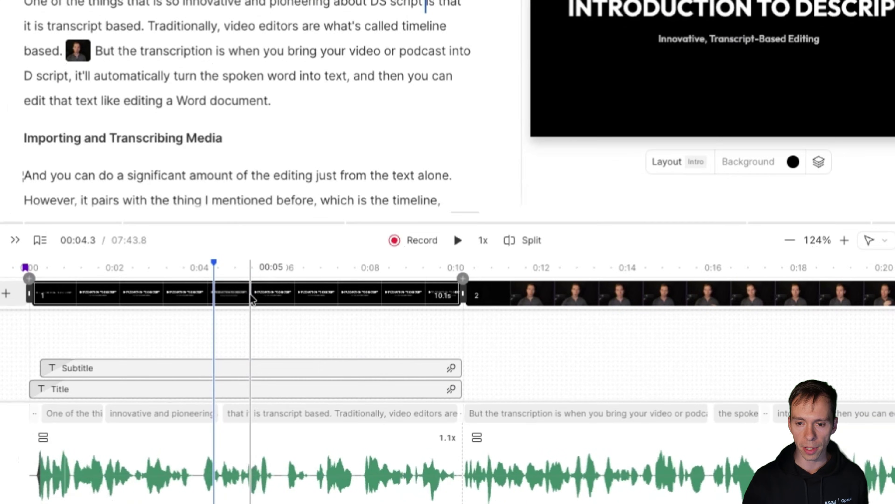
pyautogui.rightClick(251, 299)
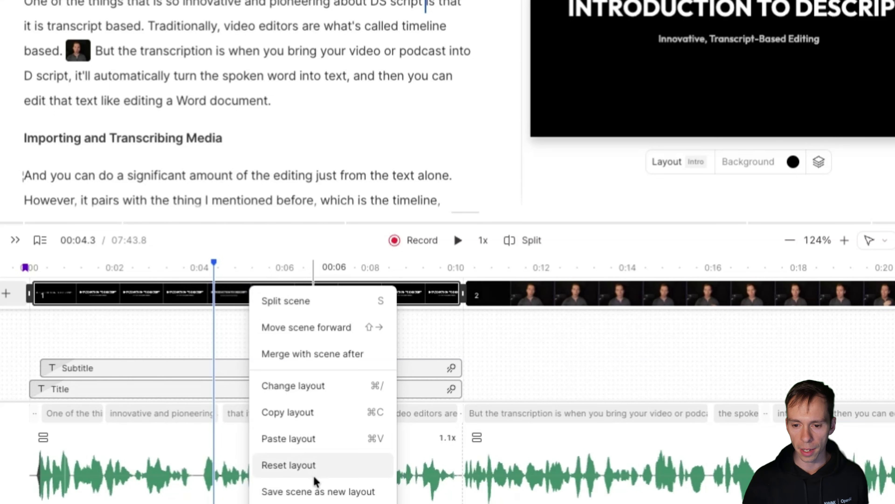
pyautogui.click(291, 465)
# - Change the layout pack of the first scene from the drive's packs to Layout Tutorial Demo
pyautogui.click(243, 366)
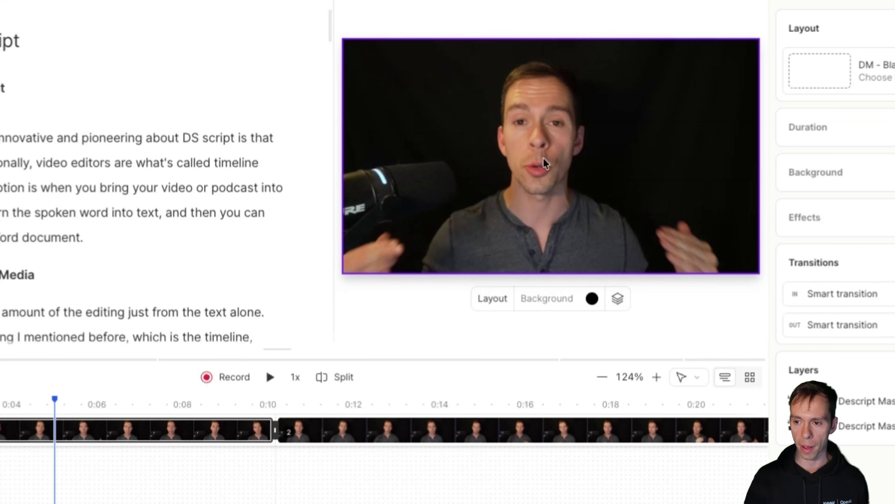
pyautogui.click(10, 486)
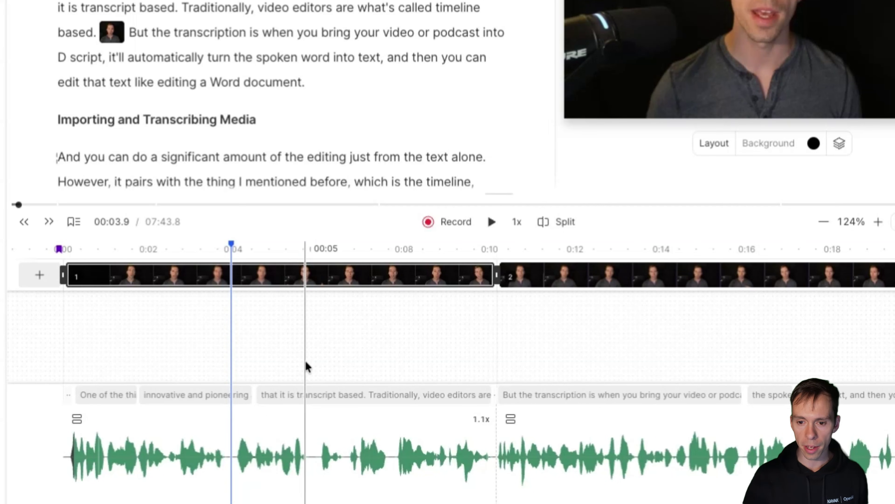
pyautogui.click(274, 354)
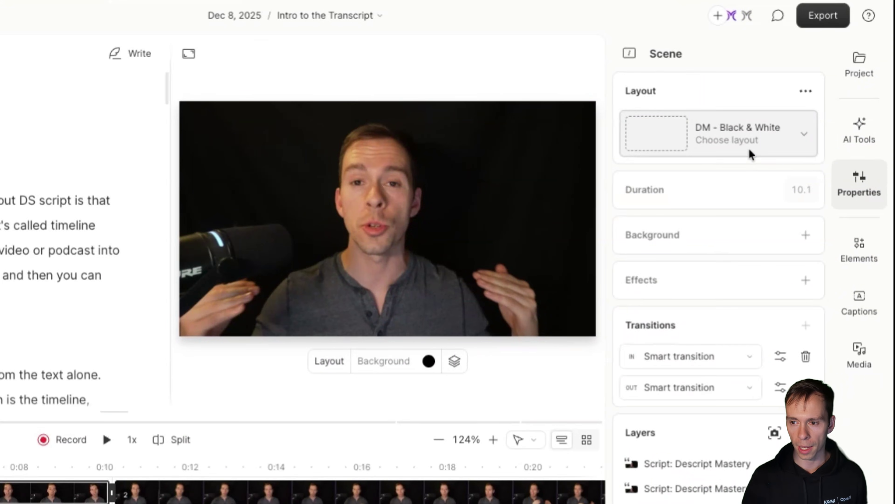
pyautogui.click(750, 148)
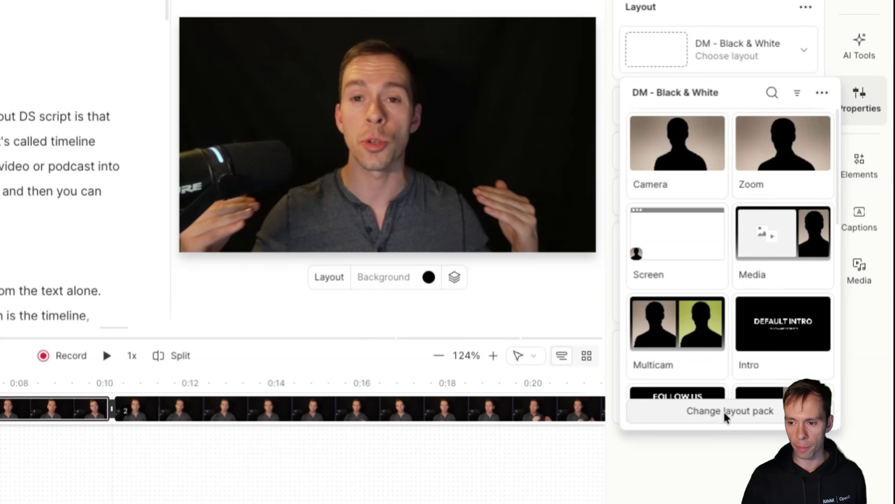
pyautogui.click(724, 475)
pyautogui.scroll(-10, 721, 416)
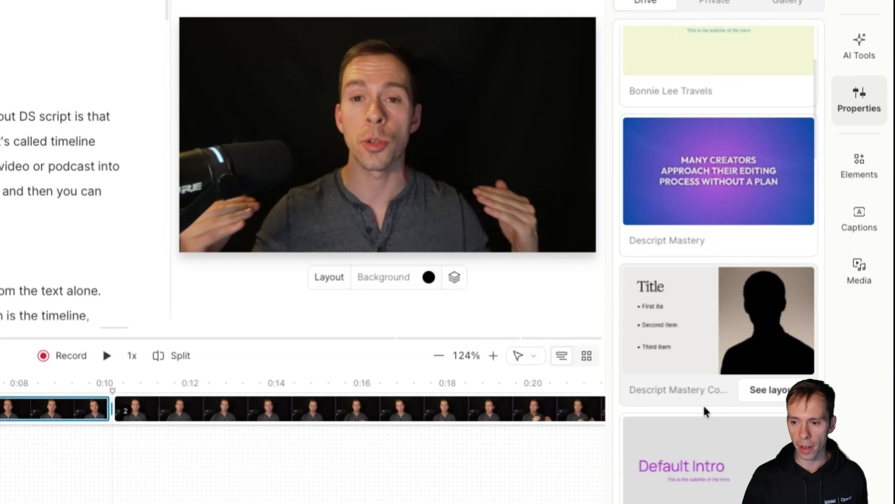
pyautogui.scroll(-15, 713, 416)
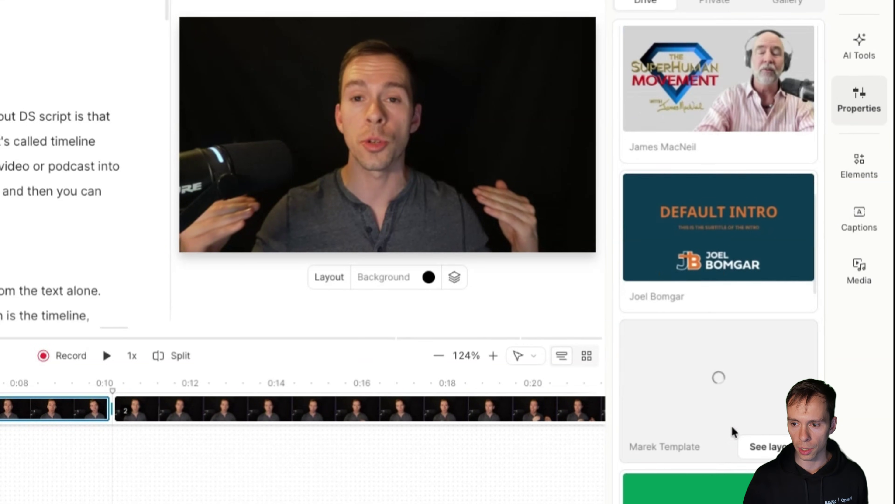
pyautogui.scroll(-20, 733, 431)
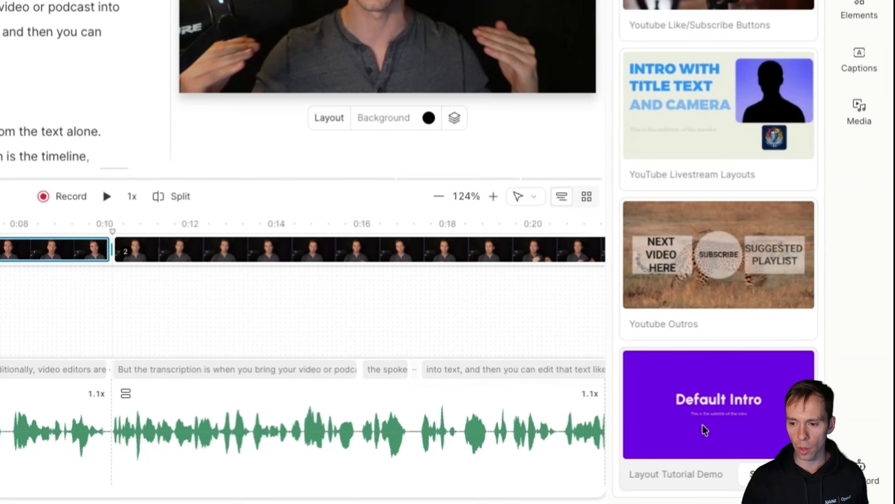
pyautogui.moveTo(680, 487)
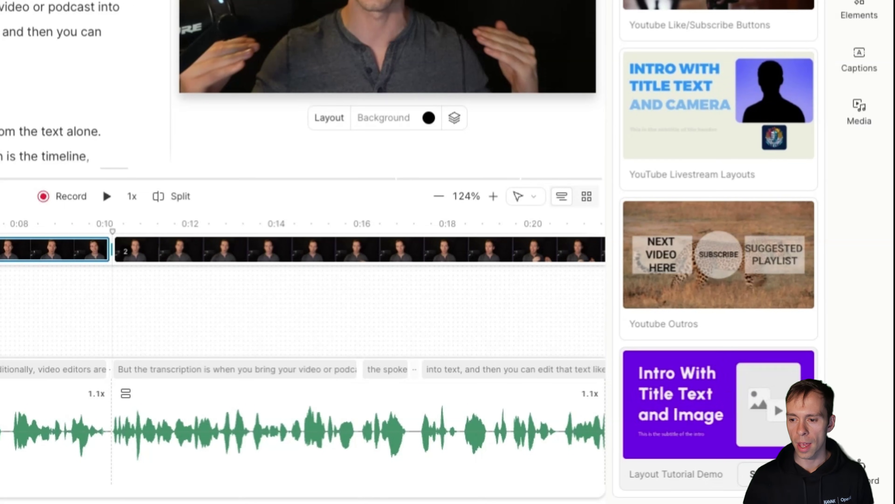
pyautogui.click(713, 422)
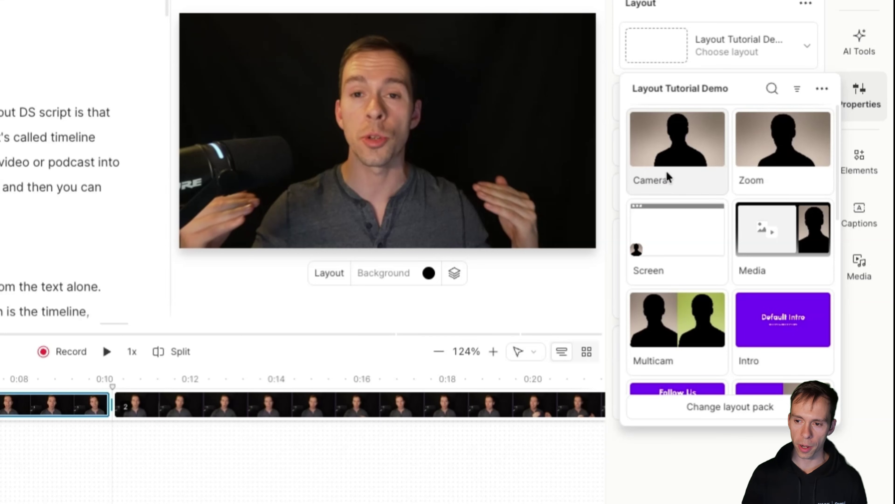
# - Apply the Intro With Title Text and Camera layout from the pack's Intro variations to the first scene
pyautogui.moveTo(657, 279)
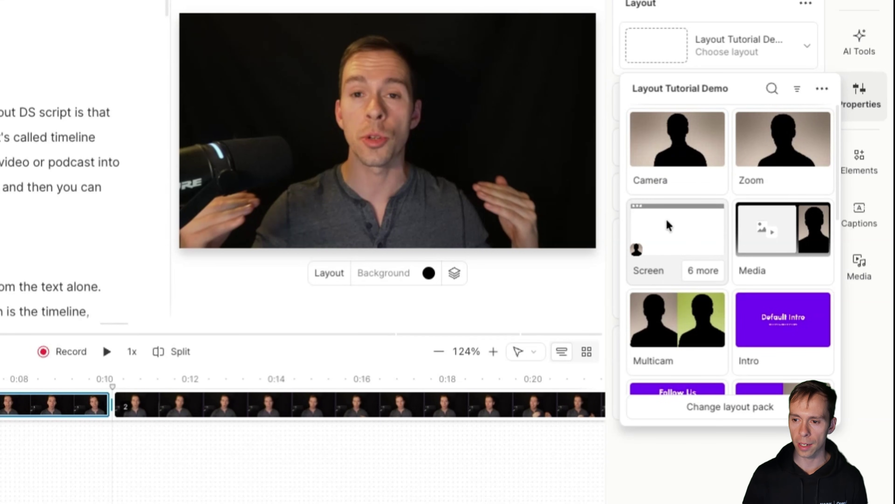
pyautogui.moveTo(684, 263)
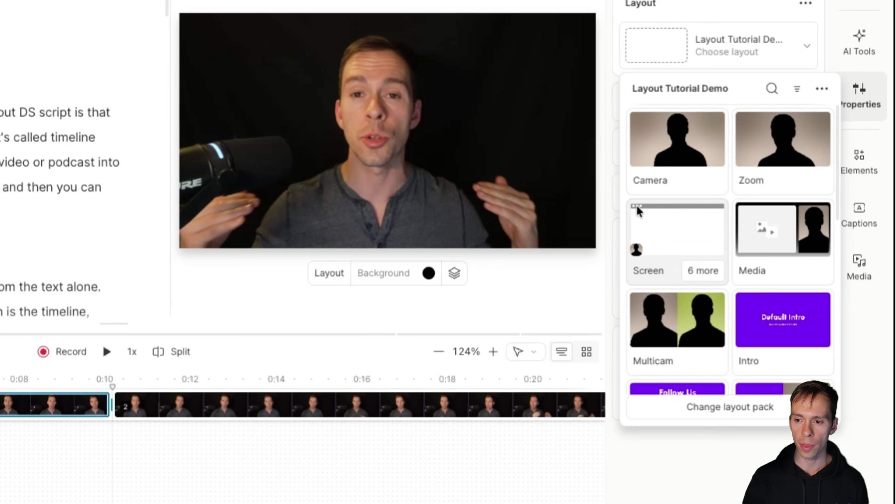
pyautogui.click(706, 277)
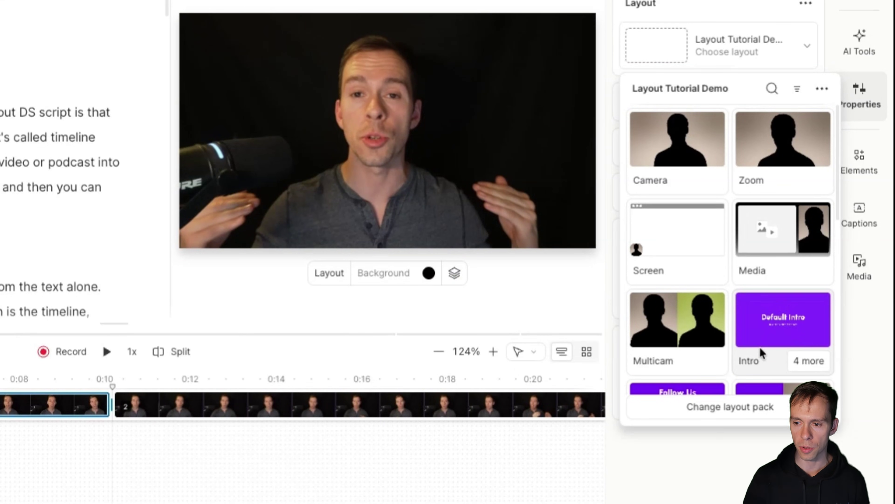
pyautogui.click(799, 365)
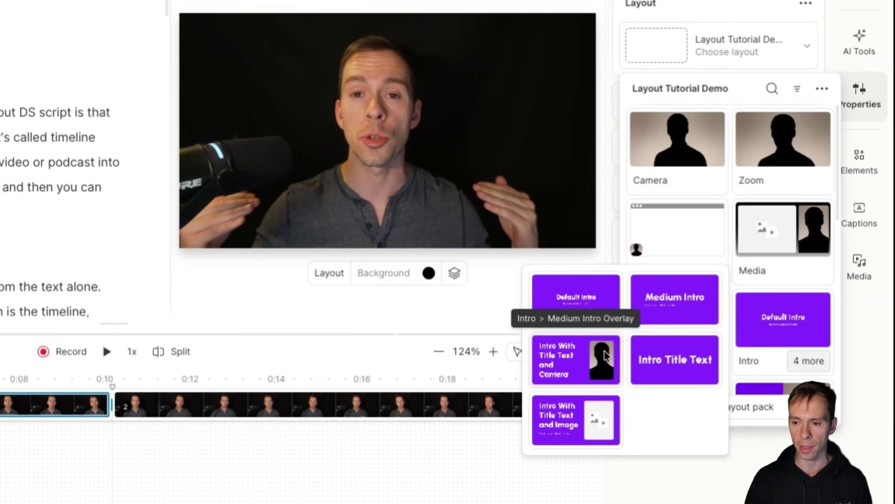
pyautogui.click(566, 366)
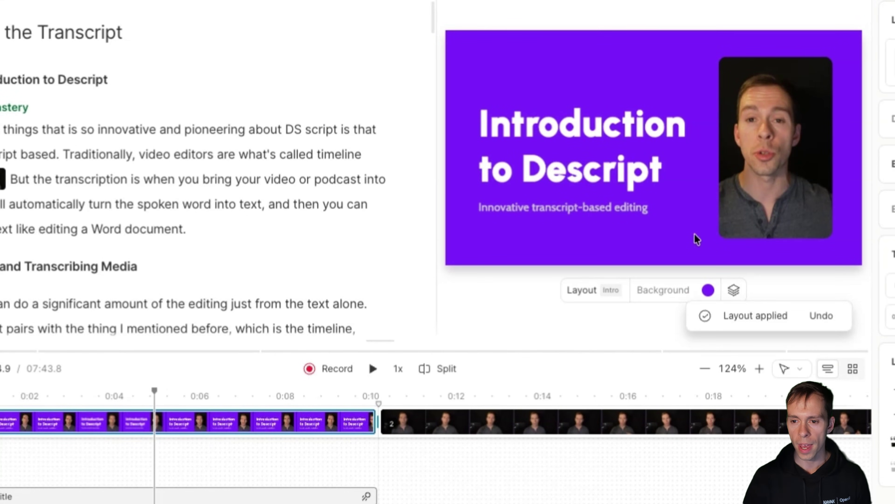
# - Inspect the title and subtitle text layers on the intro scene's canvas
pyautogui.click(553, 135)
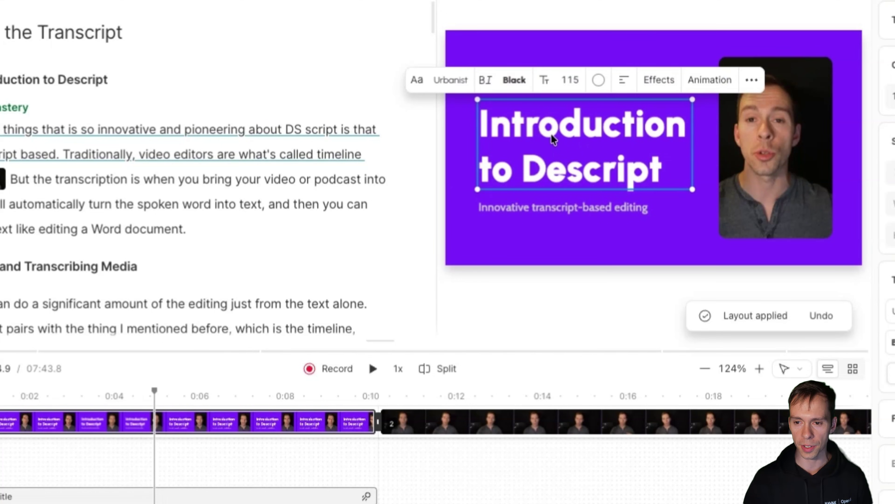
pyautogui.doubleClick(662, 167)
pyautogui.click(673, 169)
pyautogui.hotkey('ctrl', 'a')
pyautogui.press('Left')
pyautogui.click(574, 211)
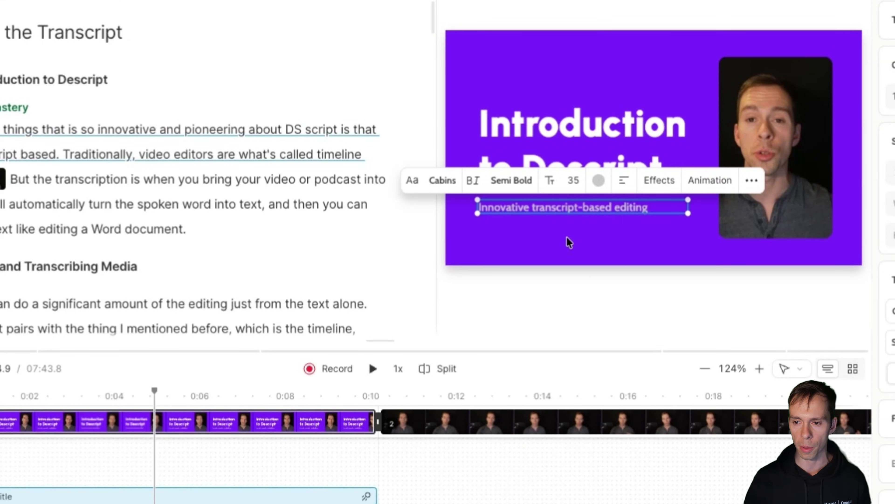
pyautogui.click(621, 153)
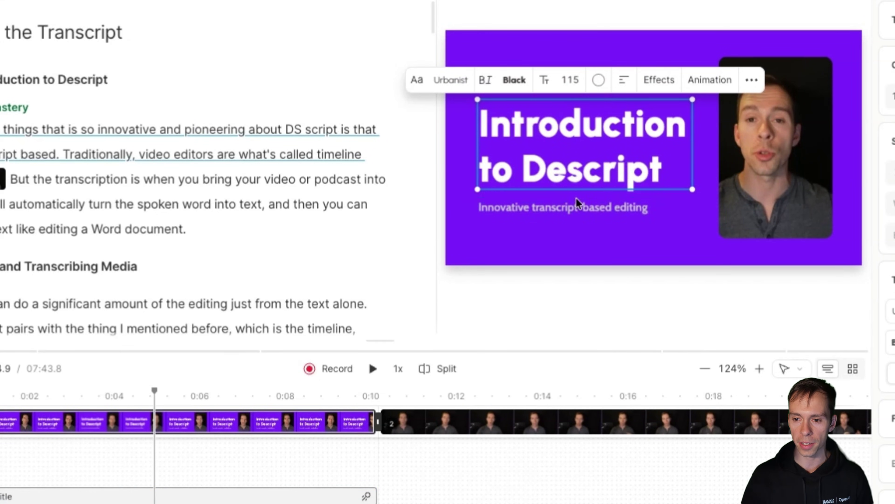
pyautogui.click(608, 231)
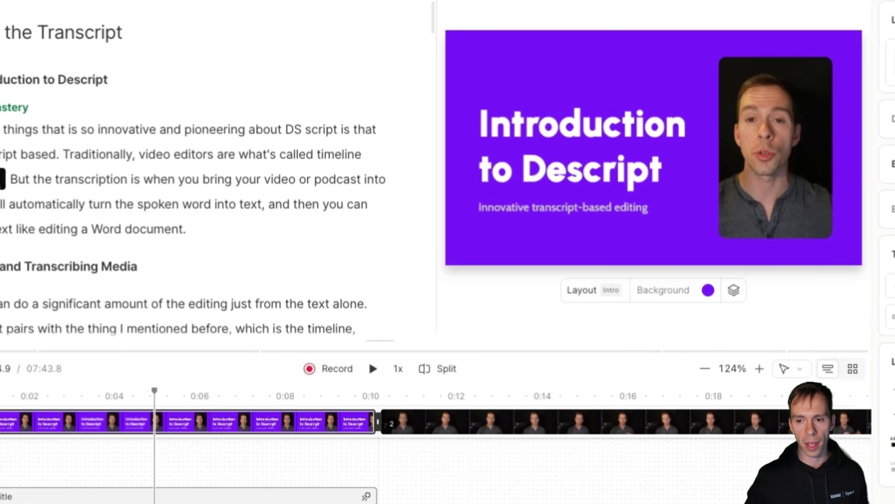
# - Nudge the title text upward on the intro scene to widen the gap above the subtitle, and deselect it
pyautogui.click(573, 159)
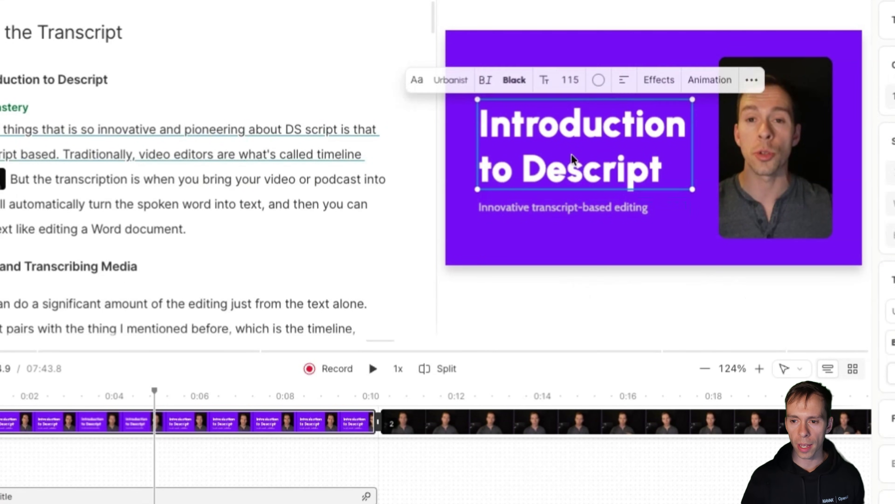
pyautogui.press('Up')
pyautogui.press('Up')
pyautogui.press('Up')
pyautogui.press('Up')
pyautogui.press('Up')
pyautogui.press('Up')
pyautogui.press('Up')
pyautogui.press('Up')
pyautogui.press('Up')
pyautogui.press('Up')
pyautogui.press('Up')
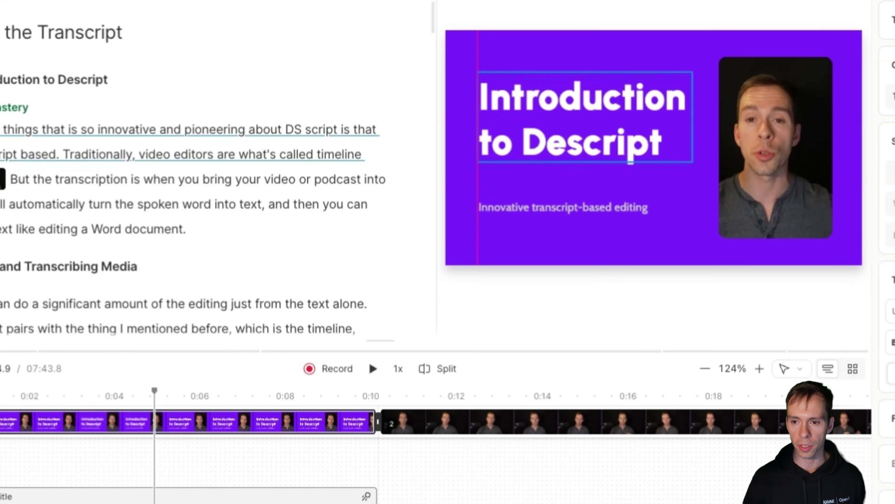
pyautogui.press('Up')
pyautogui.press('Up')
pyautogui.press('Down')
pyautogui.press('Down')
pyautogui.press('Down')
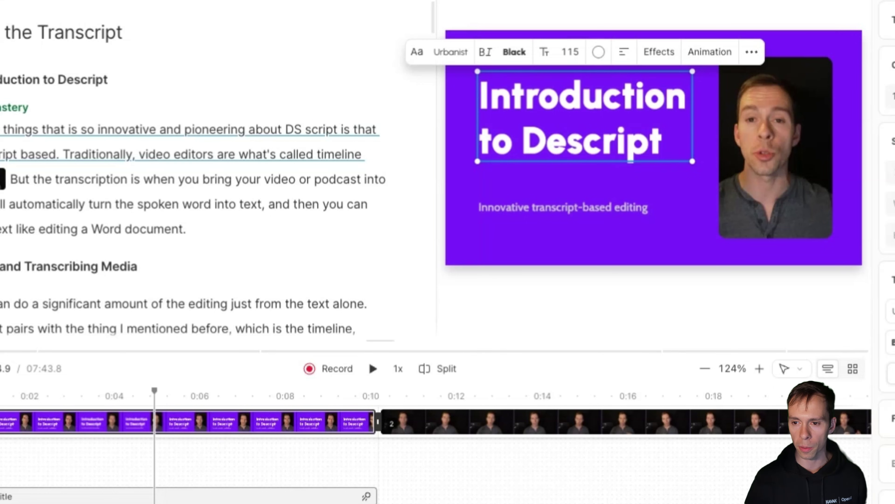
pyautogui.click(579, 179)
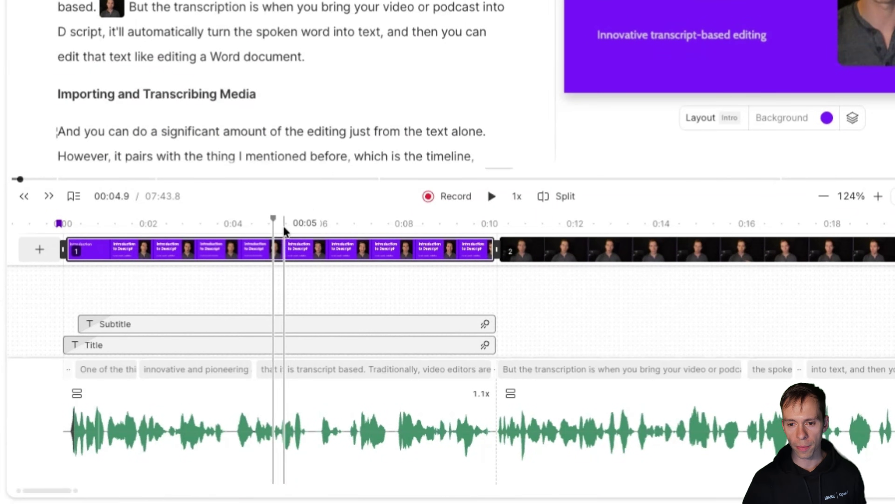
# - Start saving the edited first scene as a new layout and name it "Intro Title with right third camera"
pyautogui.rightClick(271, 252)
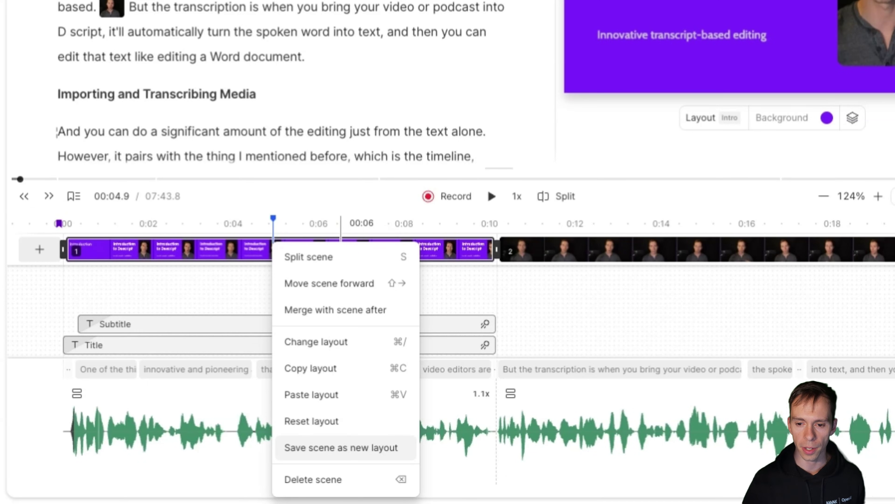
pyautogui.click(340, 448)
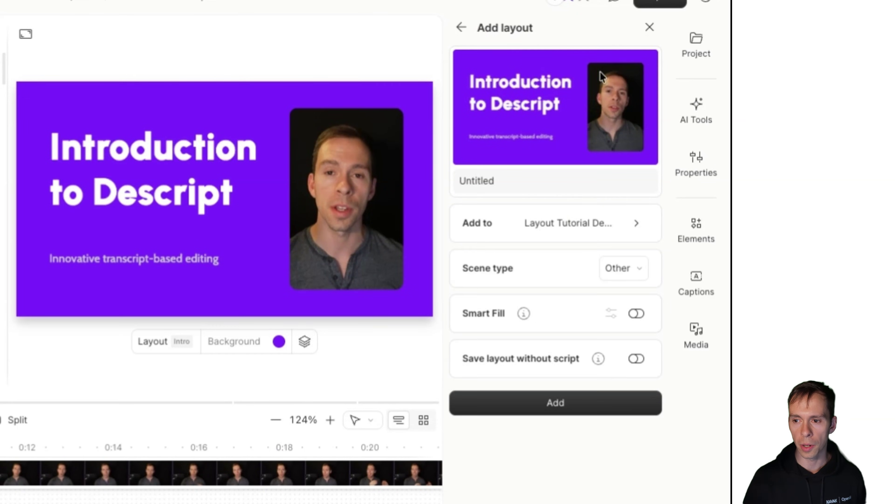
pyautogui.click(531, 181)
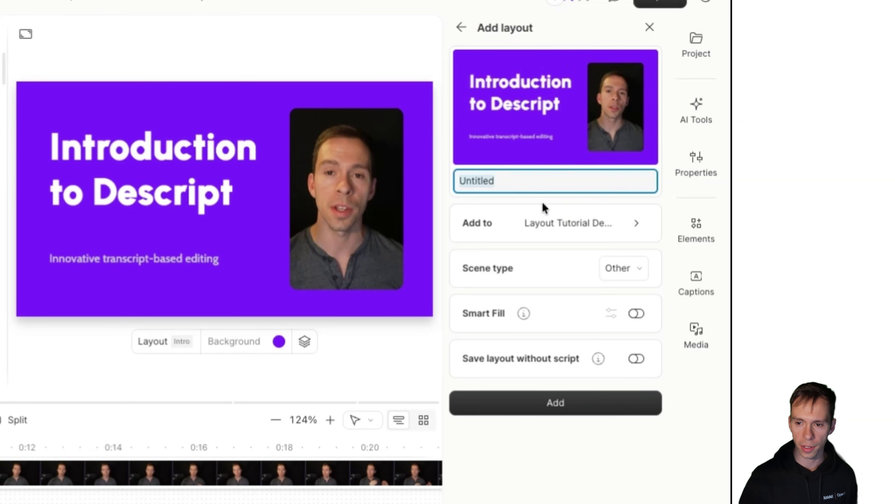
pyautogui.write('I')
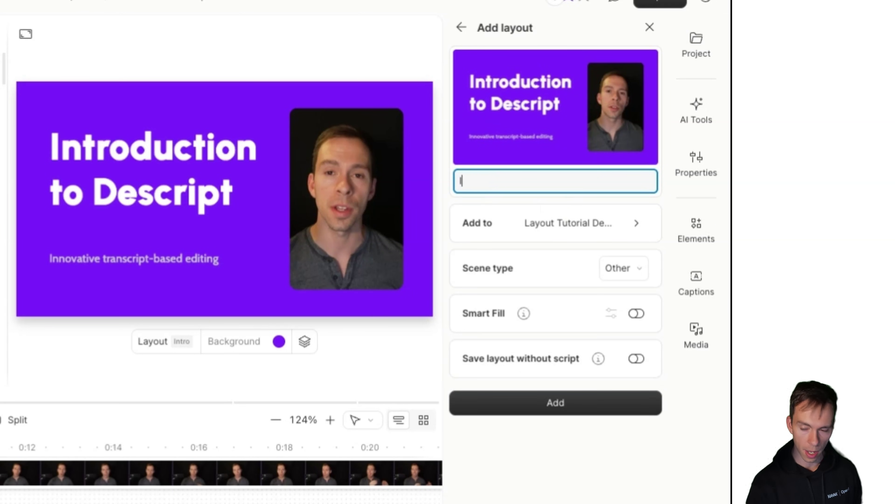
pyautogui.write('ntro Title with right third camera')
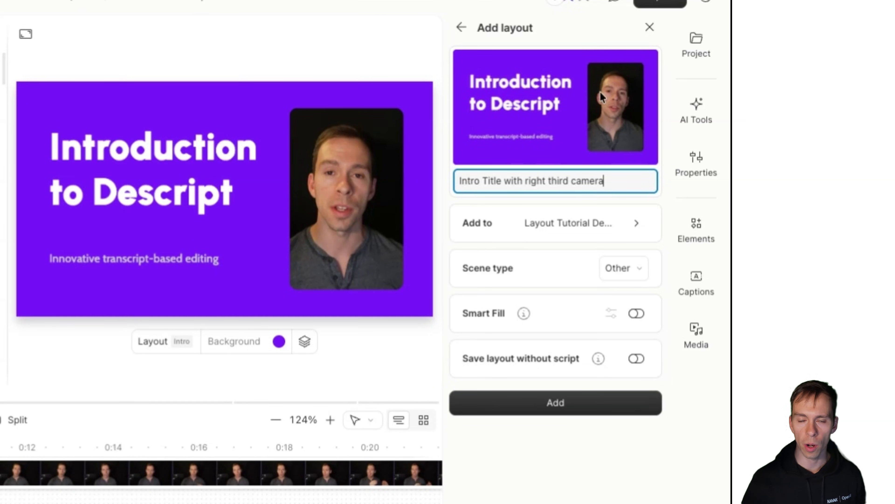
pyautogui.click(591, 113)
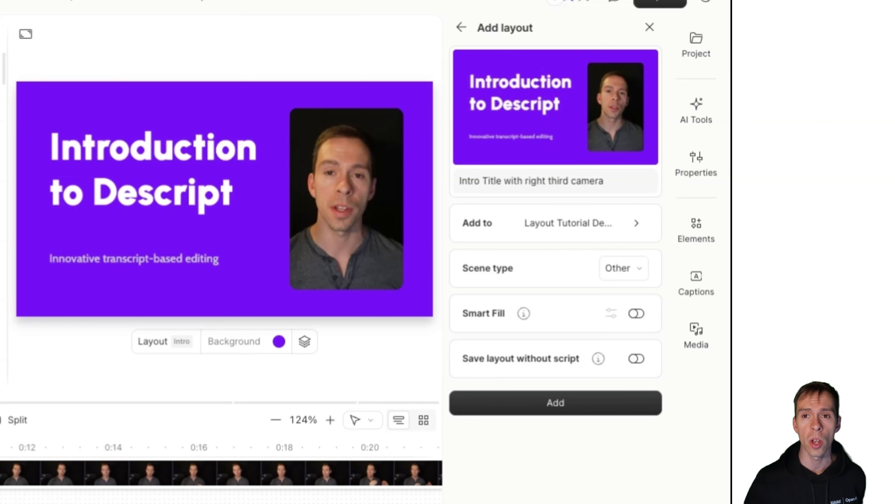
# - Look through the private layout packs offered as the new layout's destination and return to the layout settings
pyautogui.click(591, 229)
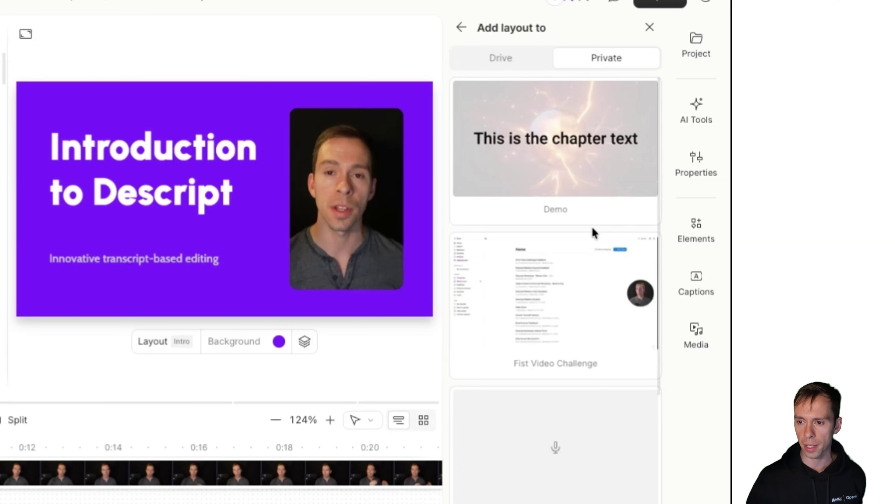
pyautogui.scroll(-1, 568, 400)
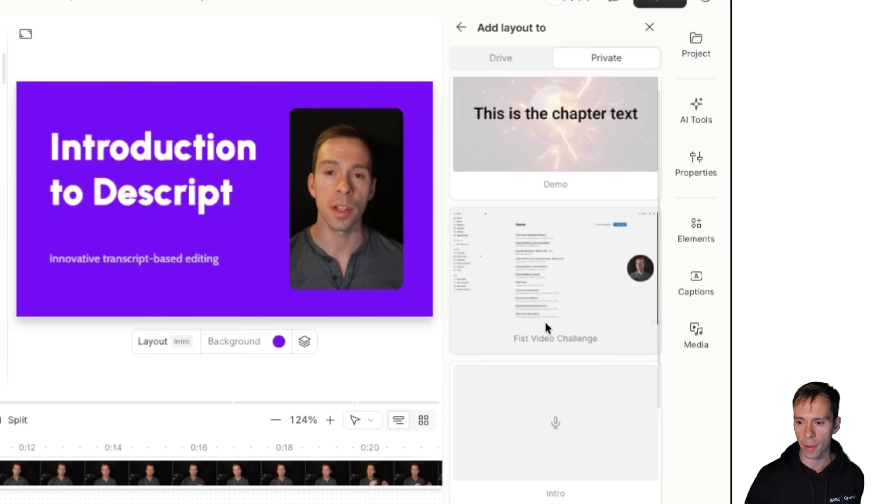
pyautogui.scroll(1, 545, 326)
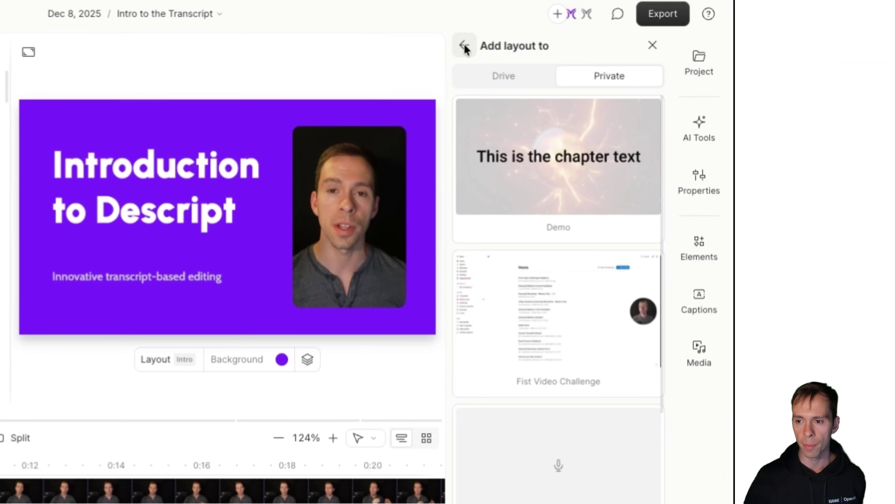
pyautogui.click(464, 45)
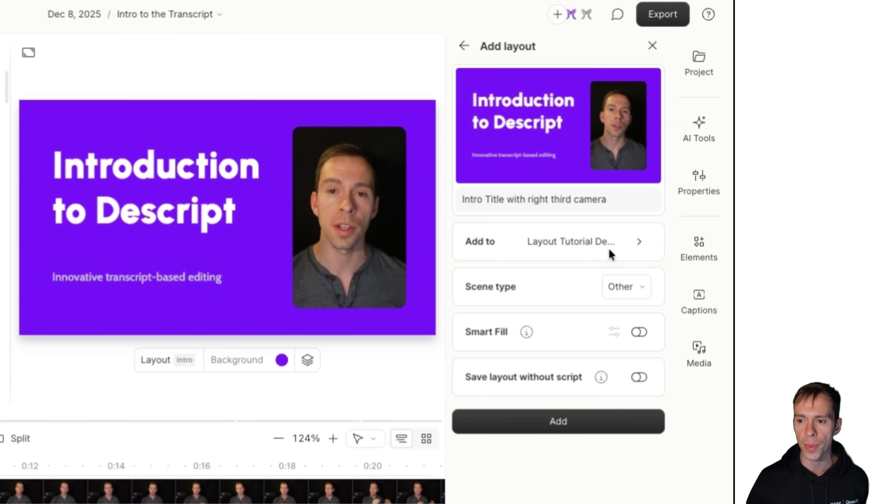
# - Set the new layout's scene type to Intro and enable Smart Fill for its subtitle and title
pyautogui.click(637, 293)
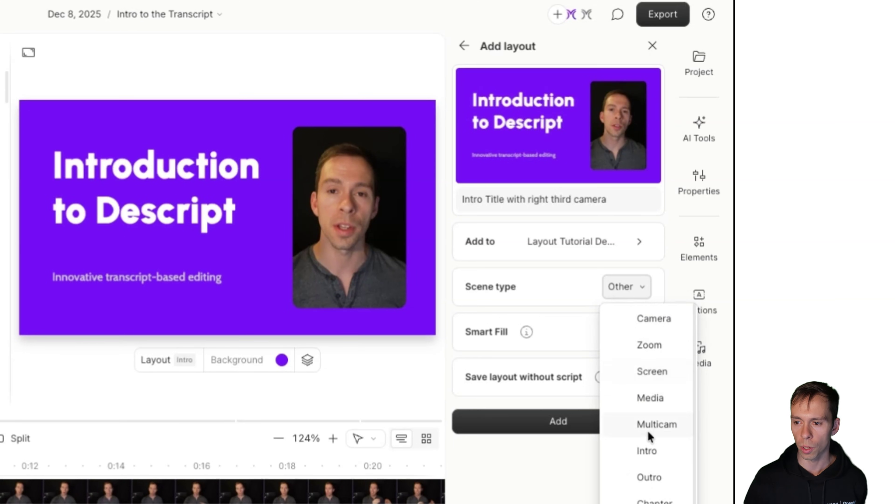
pyautogui.click(652, 455)
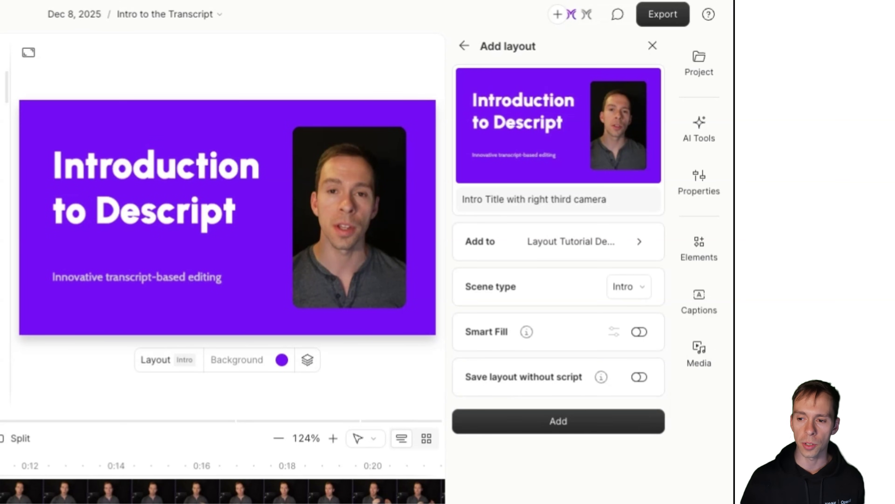
pyautogui.click(641, 333)
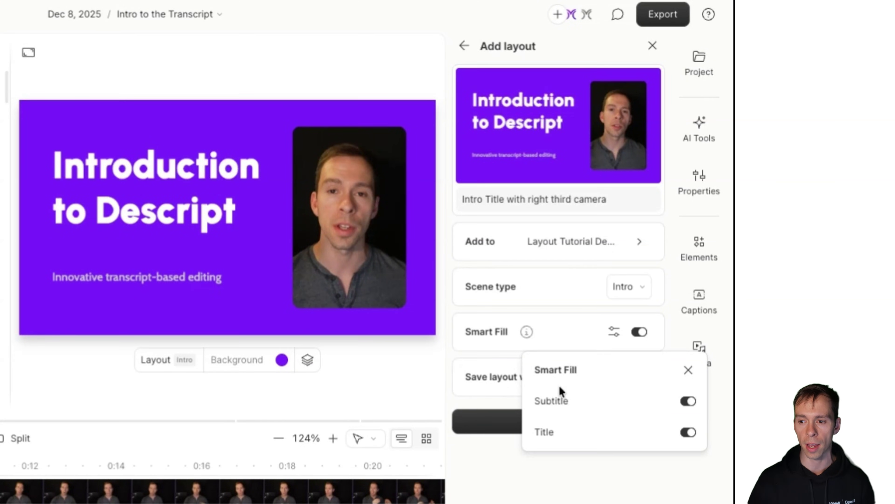
# - Turn off Smart Fill for the subtitle, enable saving the layout without script, and add the new layout to the pack
pyautogui.click(689, 404)
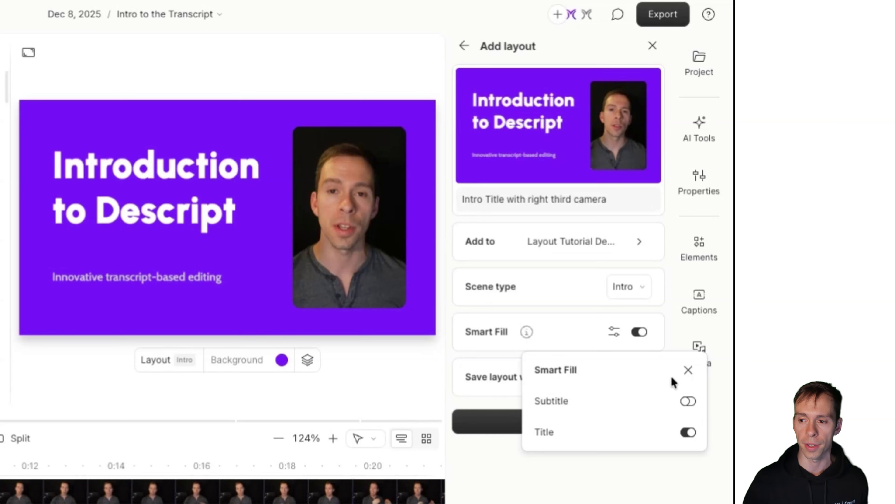
pyautogui.click(687, 373)
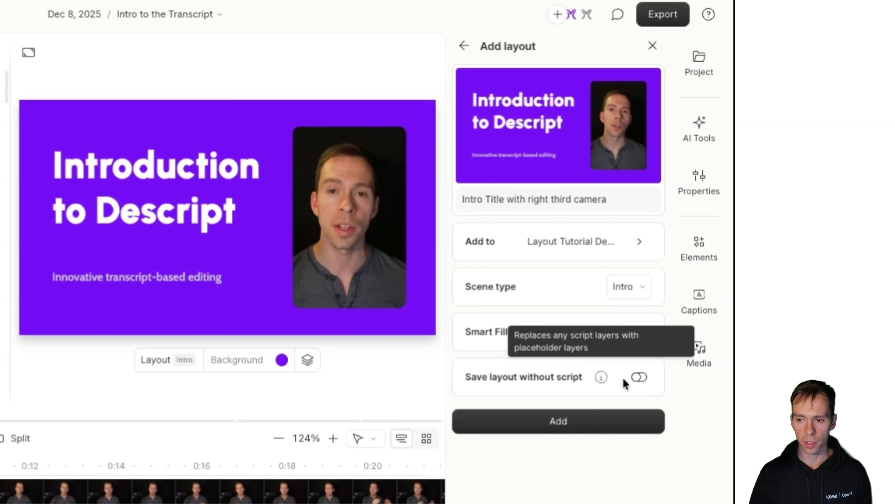
pyautogui.click(640, 377)
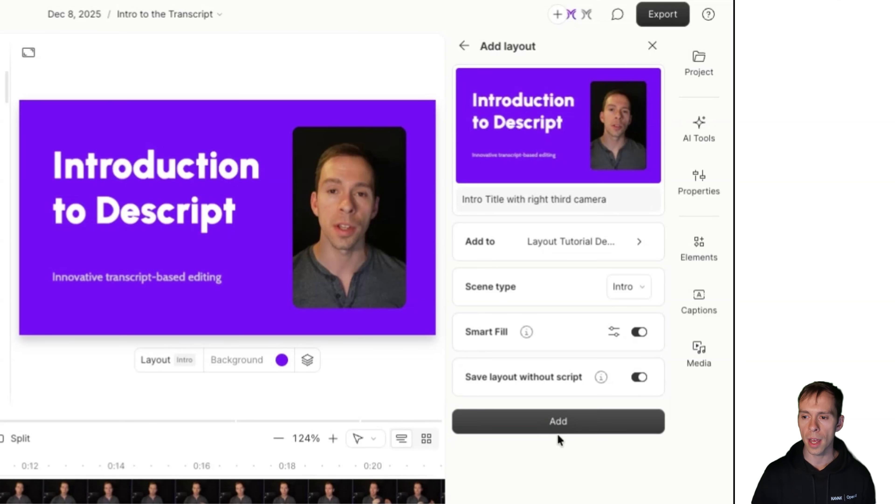
pyautogui.click(597, 432)
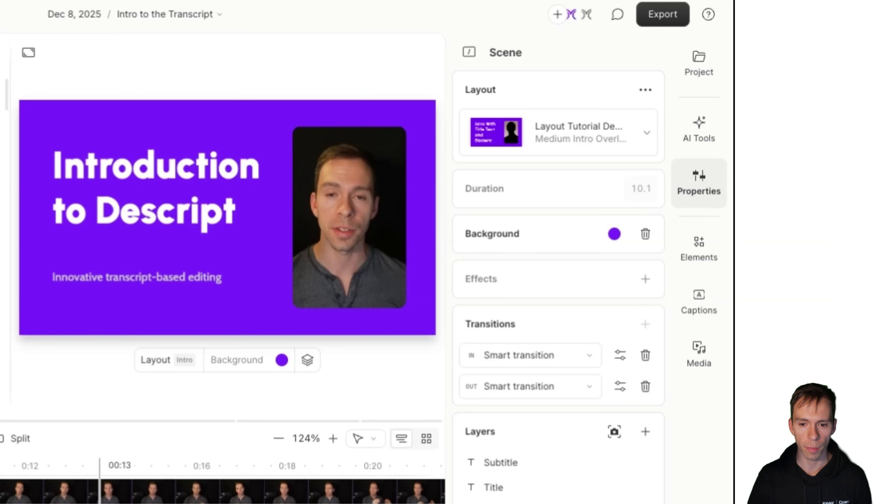
# - Move the circular camera in the screen recording scene to the canvas's lower-right corner, flip it horizontally, and deselect it
pyautogui.hscroll(2, 73, 487)
pyautogui.hscroll(5, 73, 487)
pyautogui.click(140, 490)
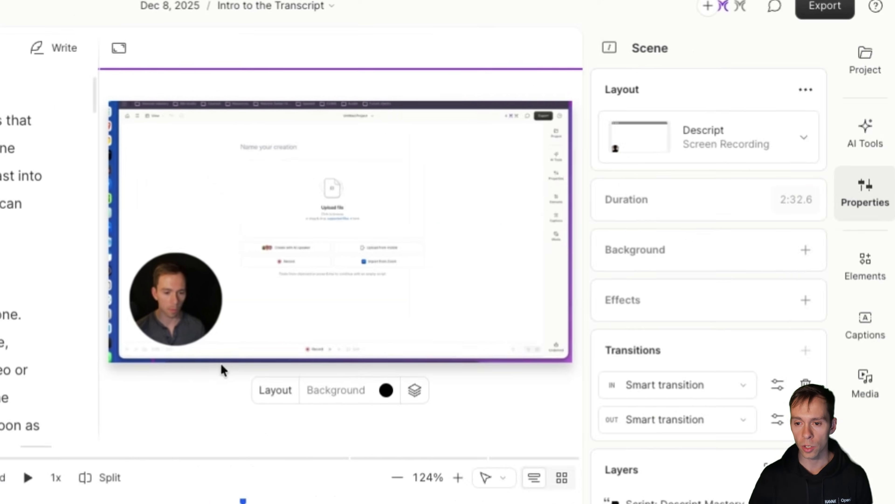
pyautogui.click(193, 319)
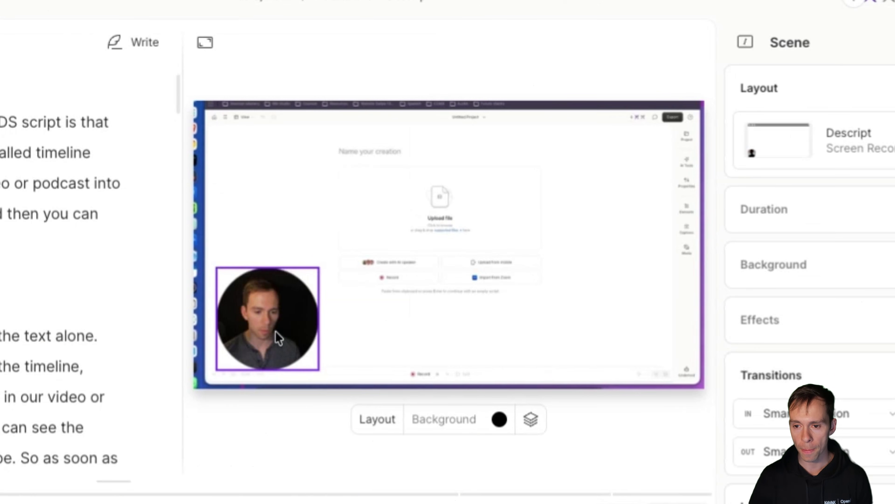
pyautogui.click(275, 332)
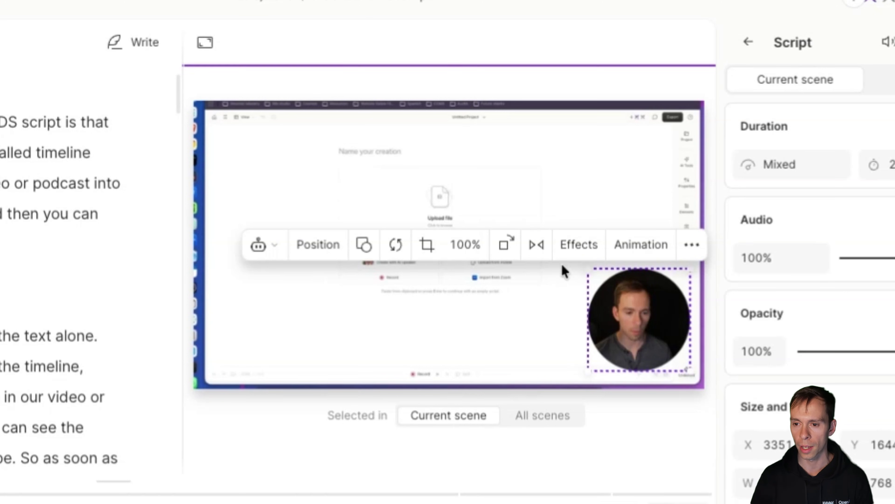
pyautogui.click(539, 247)
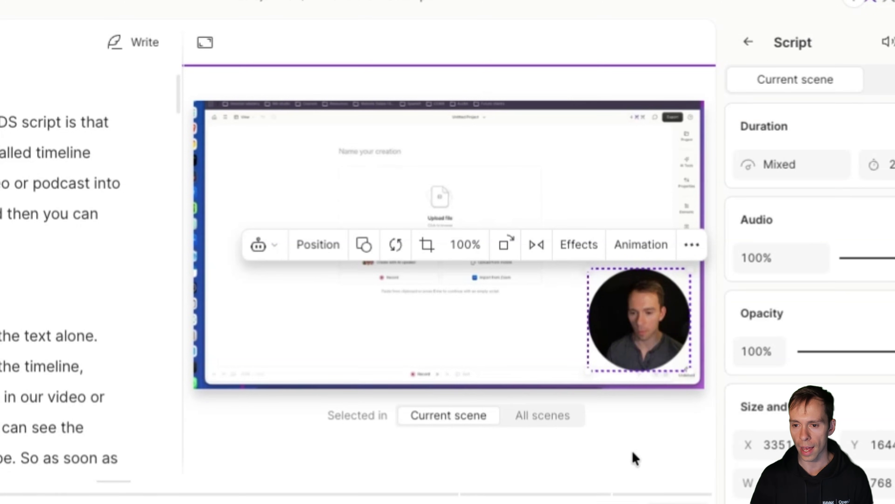
pyautogui.click(572, 38)
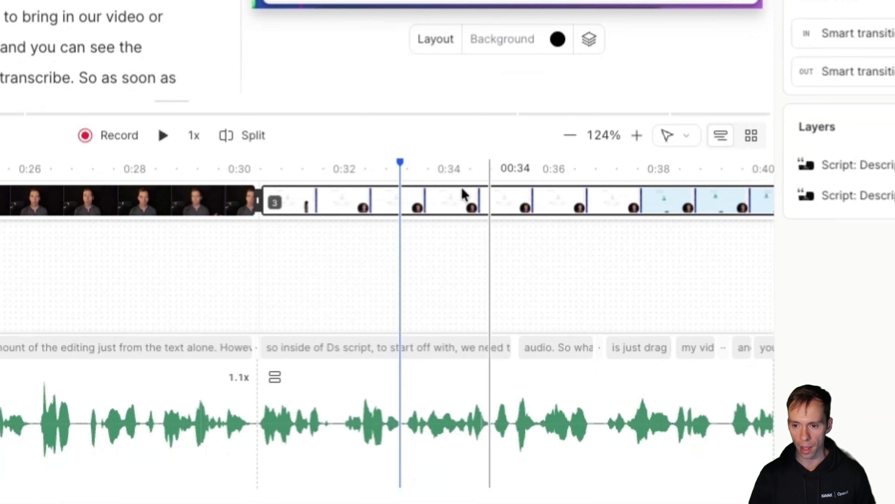
# - Start saving the adjusted screen recording scene as a new layout and look through its name and scene type options
pyautogui.rightClick(410, 204)
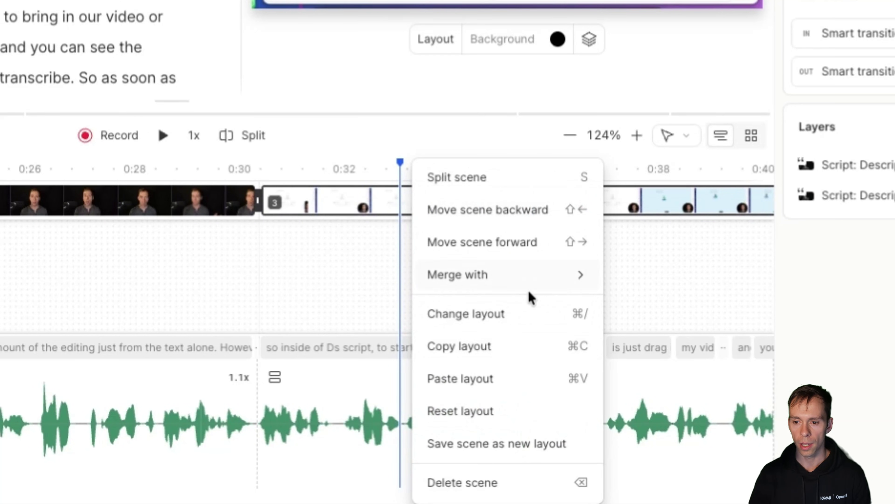
pyautogui.click(460, 458)
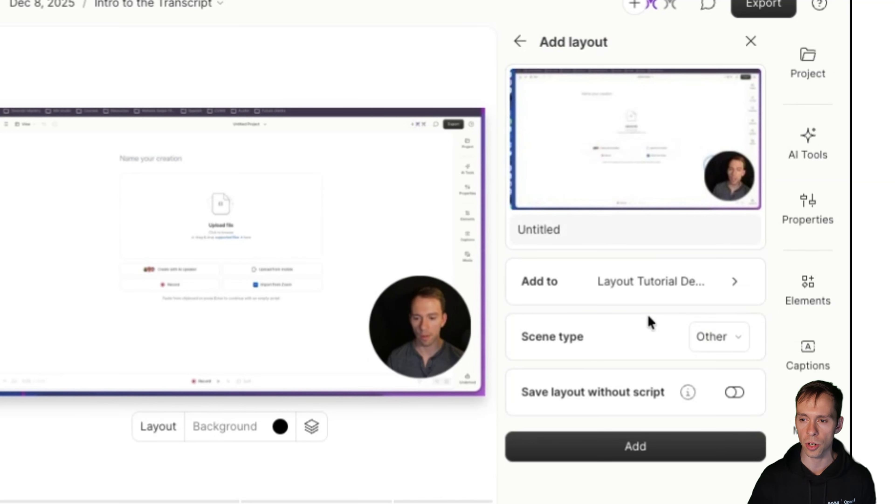
pyautogui.click(572, 225)
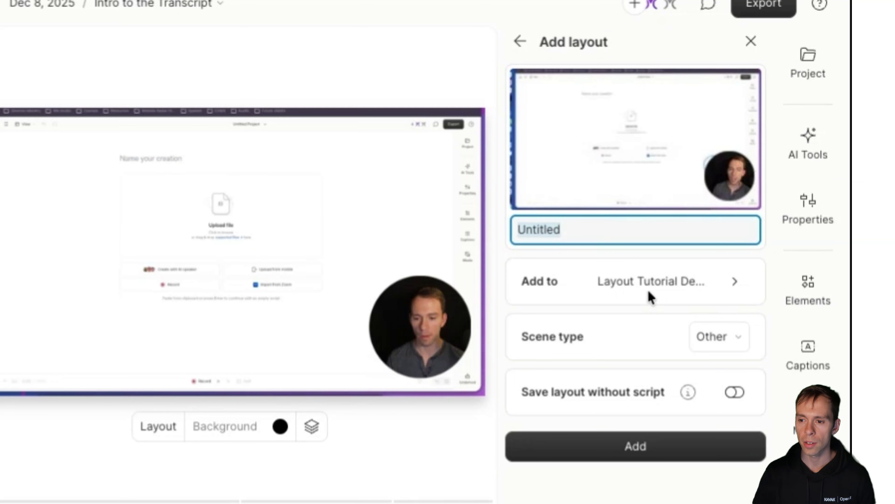
pyautogui.click(711, 342)
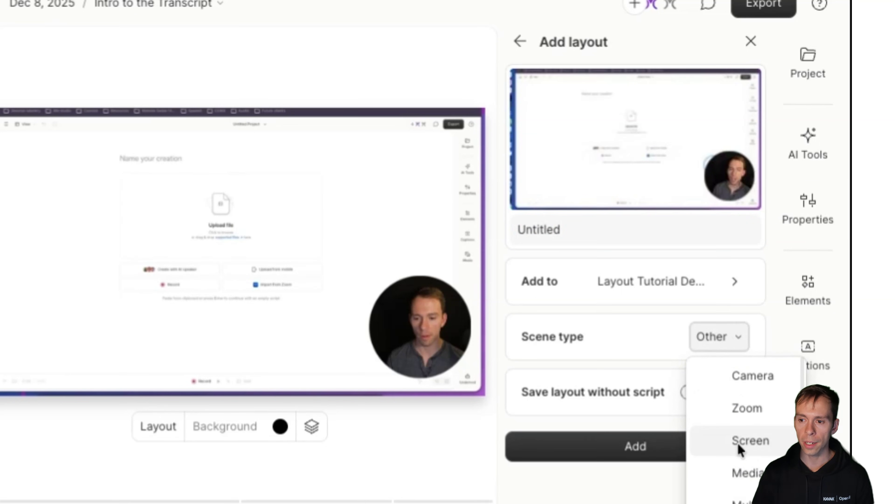
pyautogui.click(621, 349)
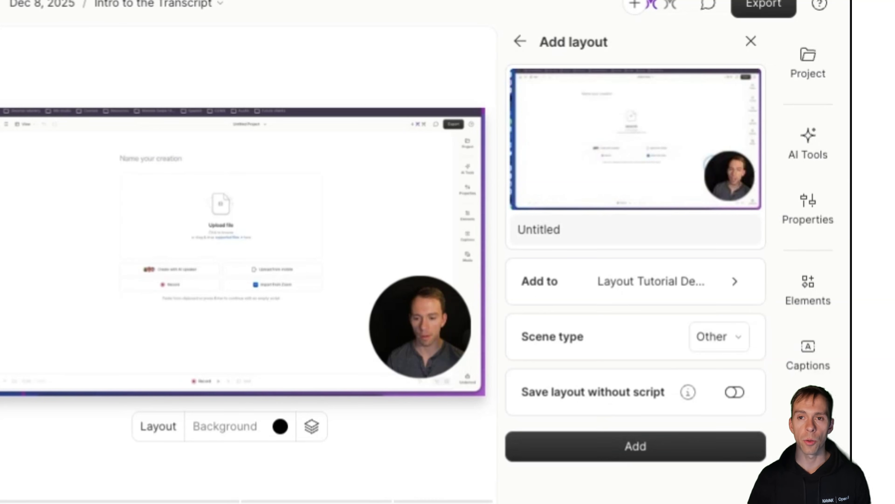